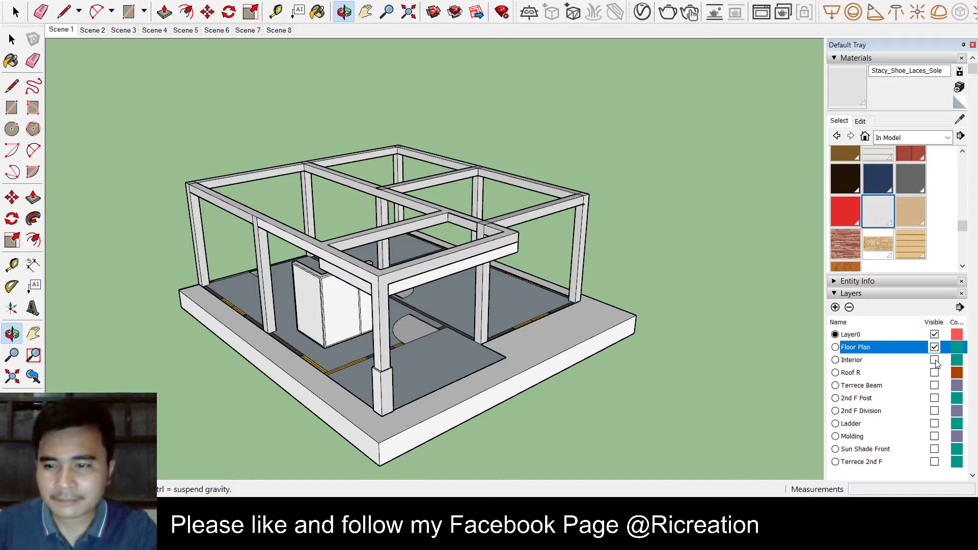
Step: Make the Interior, Roof R, Terrece Beam, 2nd F Post and 2nd F Division layers visible
{"action": "left_click", "coordinate": [934, 360]}
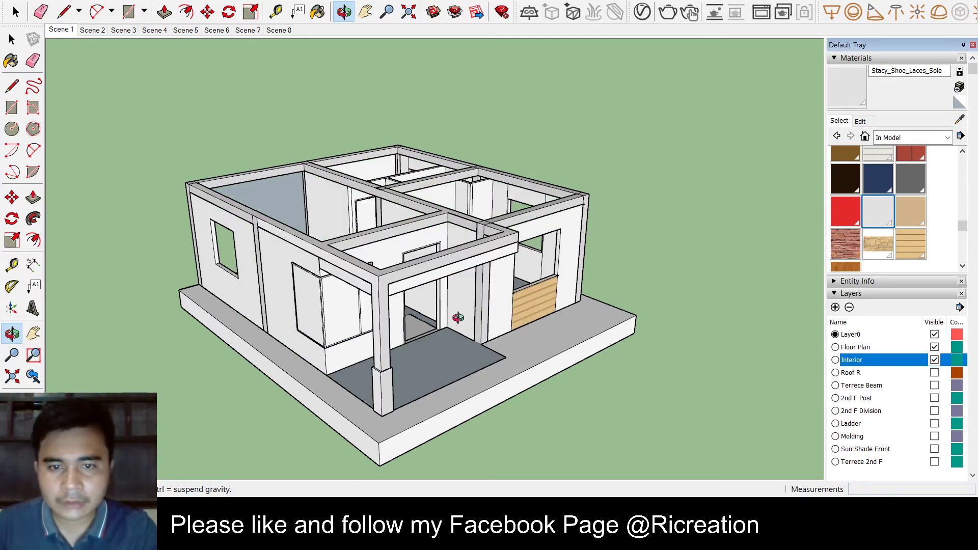
{"action": "left_click_drag", "start_coordinate": [460, 324], "coordinate": [515, 281]}
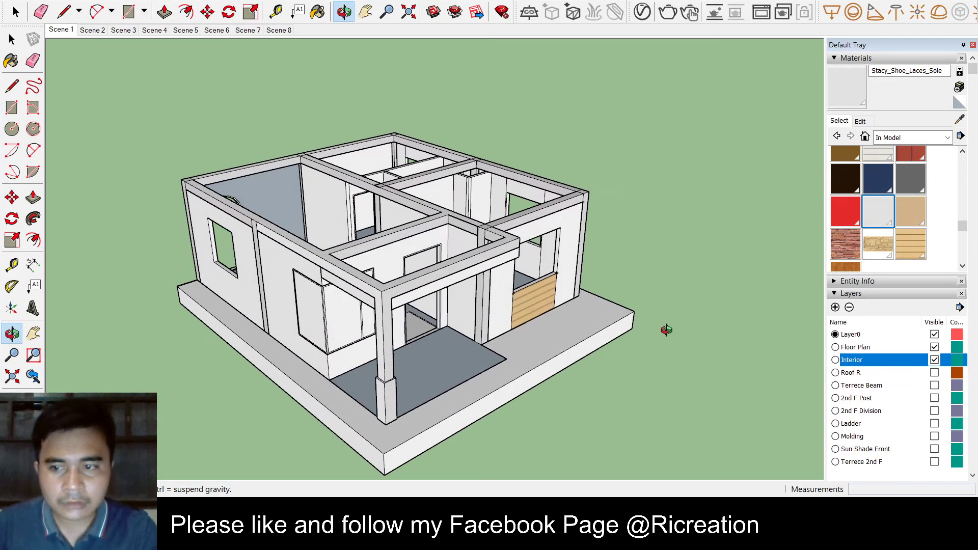
{"action": "left_click", "coordinate": [934, 372]}
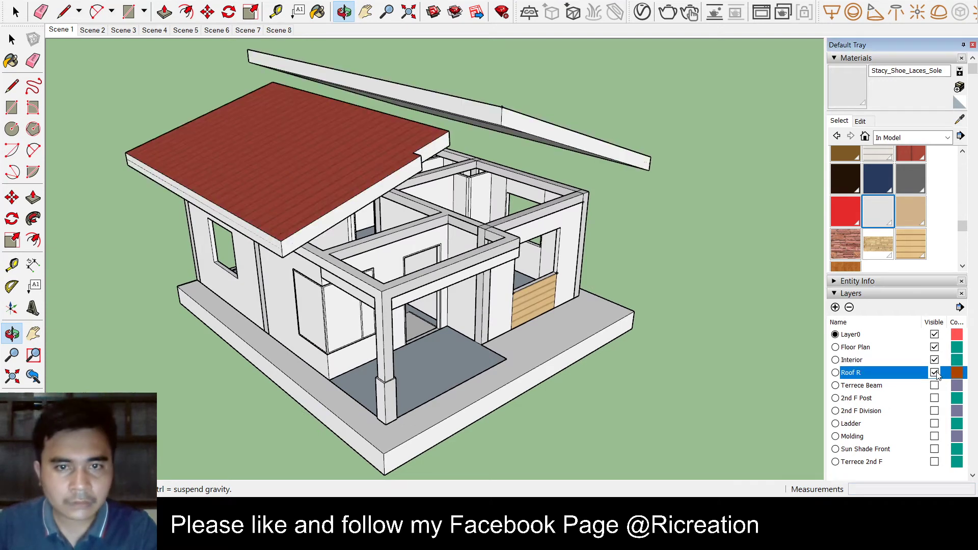
{"action": "left_click", "coordinate": [934, 386]}
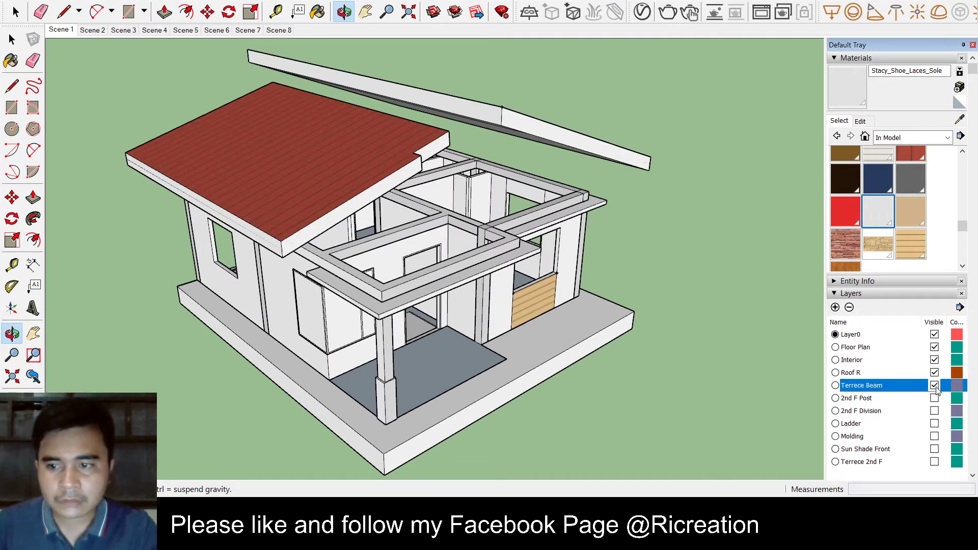
{"action": "left_click", "coordinate": [934, 399]}
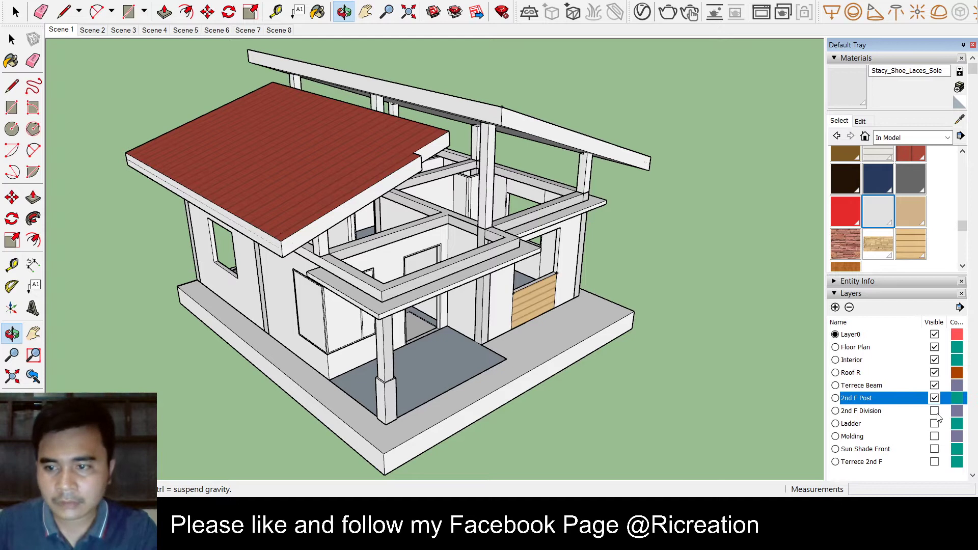
{"action": "left_click", "coordinate": [935, 411]}
Step: Make the Ladder, Molding, Sun Shade Front and Terrece 2nd F layers visible
{"action": "left_click_drag", "start_coordinate": [418, 381], "coordinate": [426, 324]}
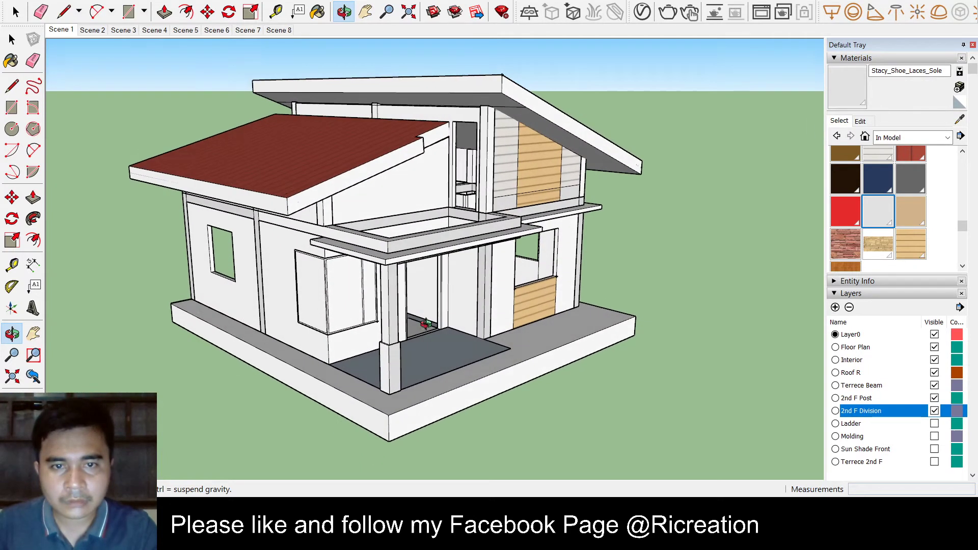
{"action": "left_click", "coordinate": [934, 424]}
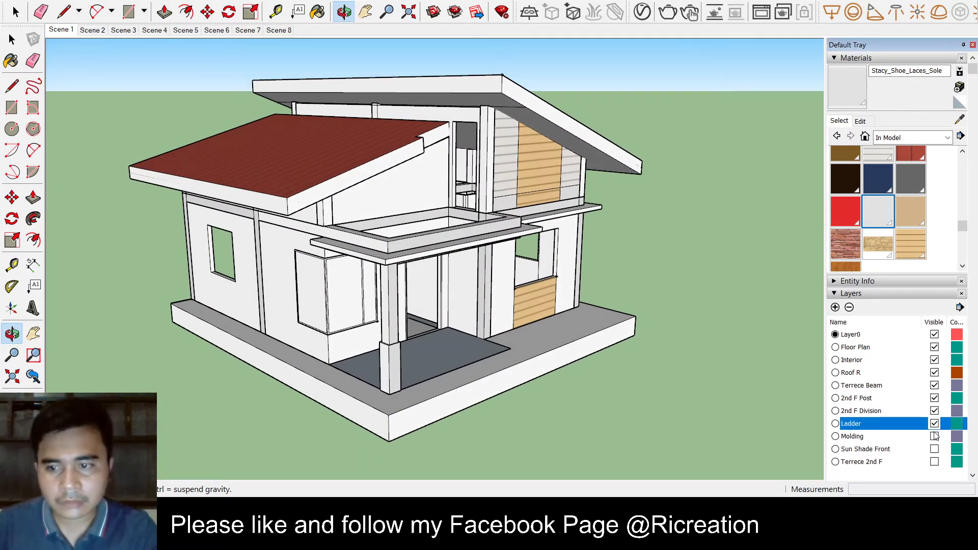
{"action": "left_click", "coordinate": [935, 437]}
{"action": "left_click", "coordinate": [935, 449]}
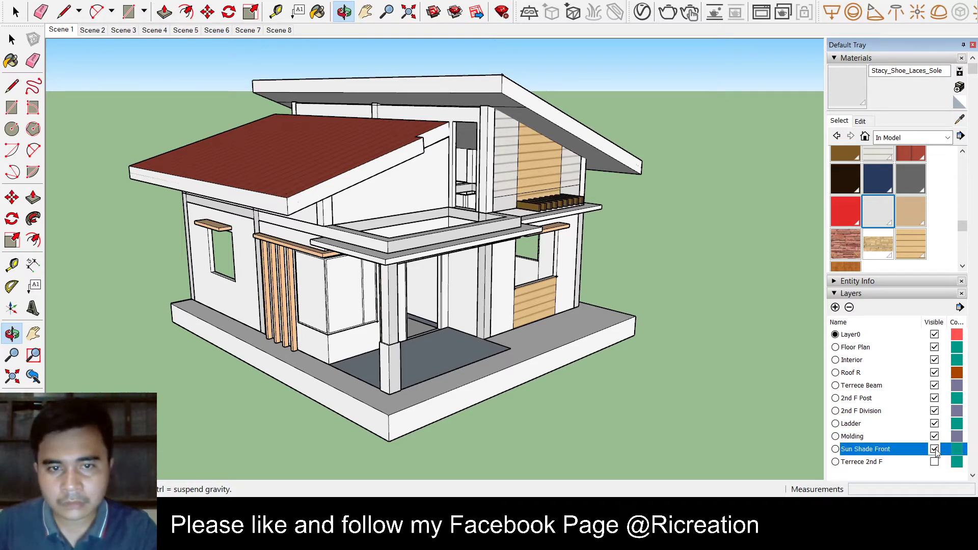
{"action": "left_click", "coordinate": [934, 462]}
{"action": "left_click_drag", "start_coordinate": [517, 270], "coordinate": [462, 278]}
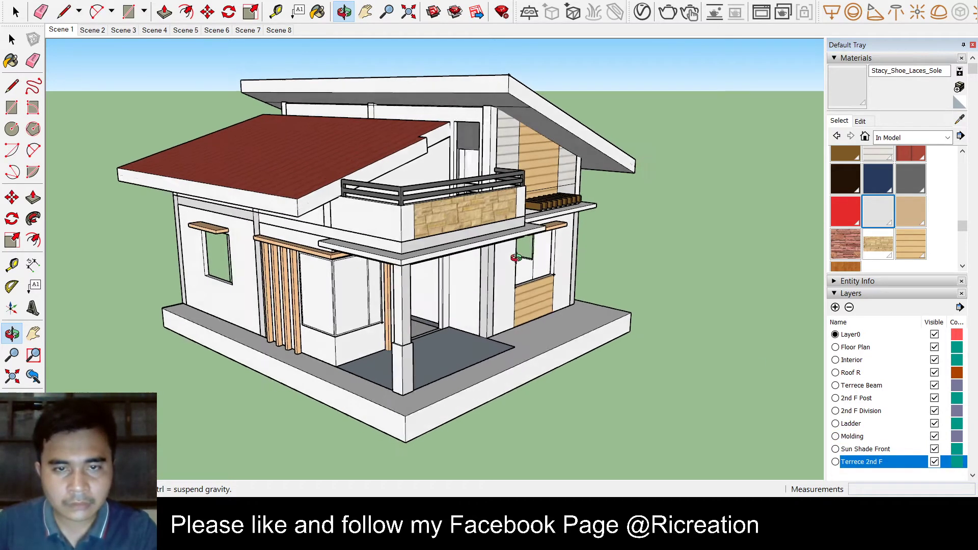
{"action": "scroll", "coordinate": [366, 375], "scroll_direction": "up", "scroll_amount": 2}
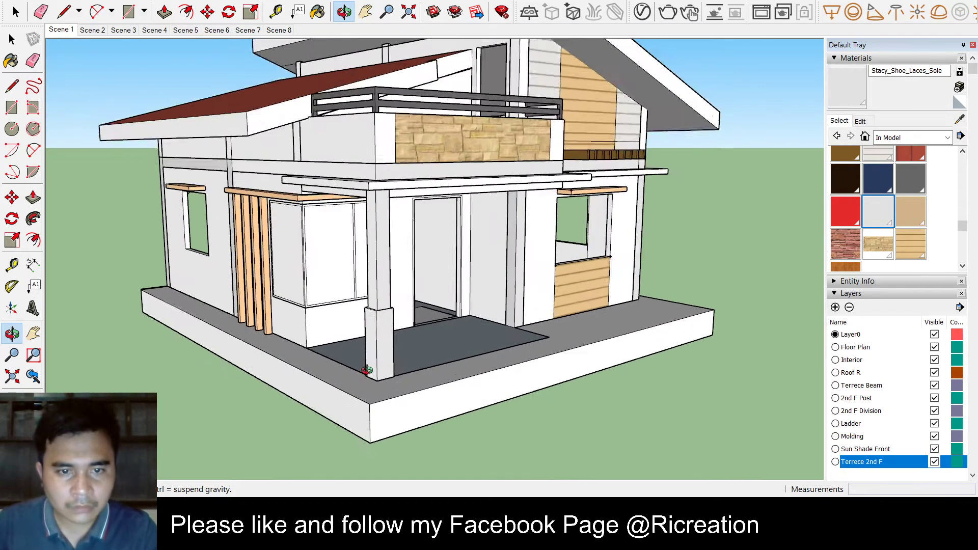
Step: Zoom in on the front porch column and enter its group for editing
{"action": "scroll", "coordinate": [374, 351], "scroll_direction": "up", "scroll_amount": 3}
{"action": "scroll", "coordinate": [372, 341], "scroll_direction": "up", "scroll_amount": 2}
{"action": "scroll", "coordinate": [397, 339], "scroll_direction": "up", "scroll_amount": 2}
{"action": "scroll", "coordinate": [397, 339], "scroll_direction": "up", "scroll_amount": 1}
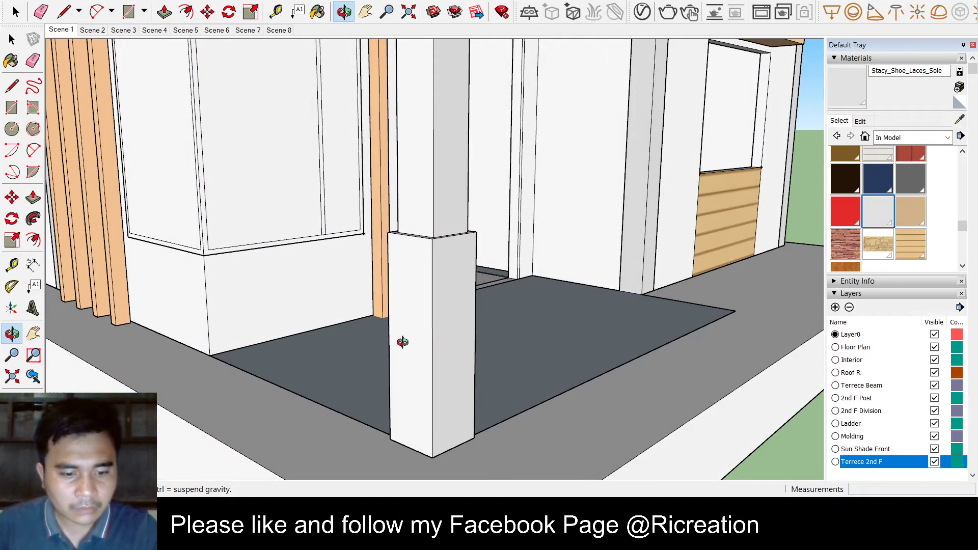
{"action": "key", "text": "space"}
{"action": "double_click", "coordinate": [413, 324]}
{"action": "key", "text": "o"}
{"action": "left_click_drag", "start_coordinate": [447, 350], "coordinate": [419, 330]}
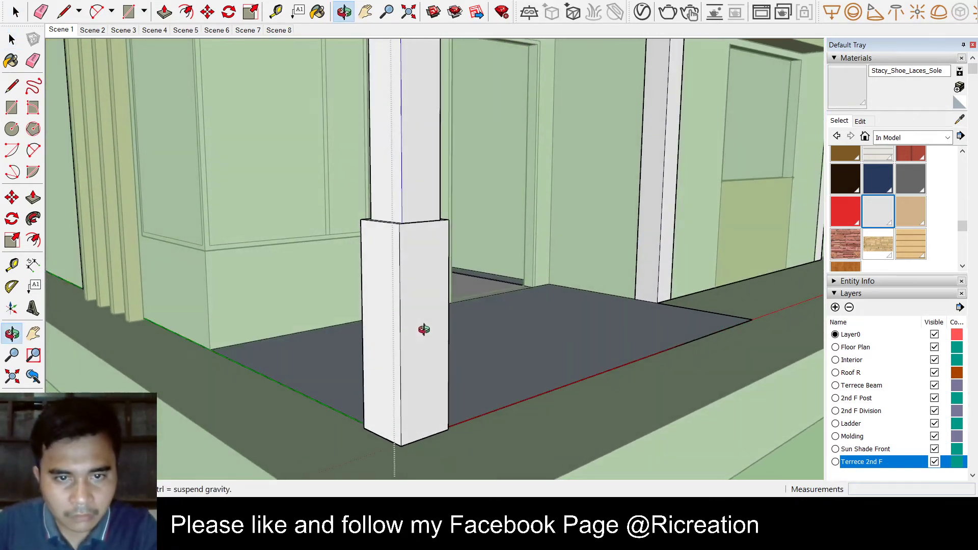
Step: Paint the column base's right and left faces with Stone Sandstone Ashlar
{"action": "left_click", "coordinate": [878, 246]}
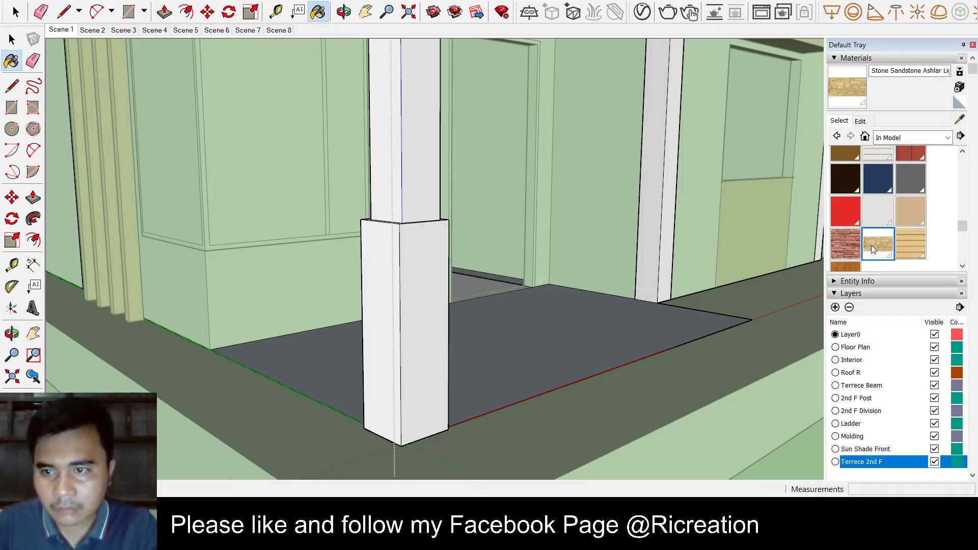
{"action": "left_click", "coordinate": [431, 281]}
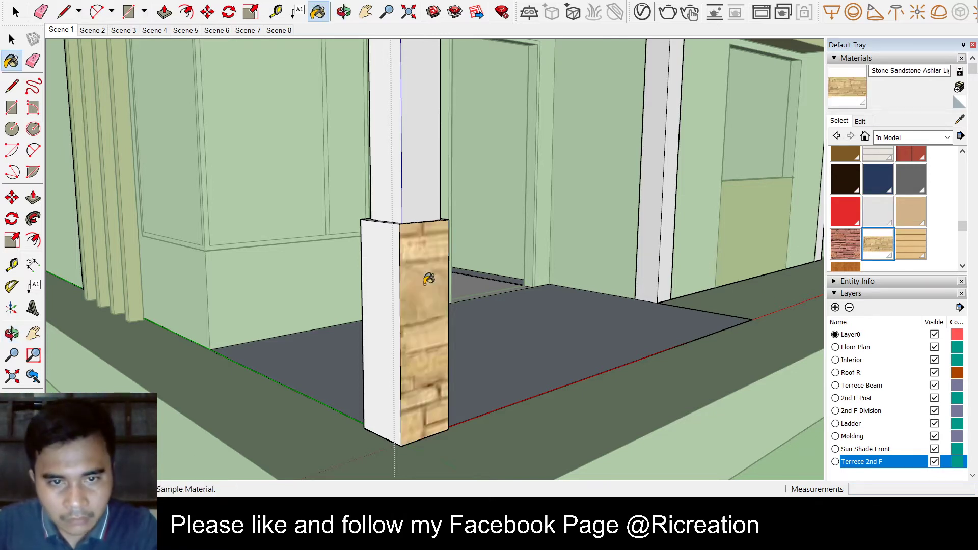
{"action": "left_click", "coordinate": [389, 281]}
{"action": "mouse_move", "coordinate": [391, 283]}
{"action": "middle_mouse_down"}
{"action": "mouse_move", "coordinate": [392, 307]}
{"action": "mouse_move", "coordinate": [163, 328]}
{"action": "mouse_move", "coordinate": [100, 295]}
{"action": "mouse_move", "coordinate": [165, 275]}
{"action": "mouse_move", "coordinate": [237, 293]}
{"action": "mouse_move", "coordinate": [154, 309]}
{"action": "mouse_move", "coordinate": [416, 300]}
{"action": "middle_mouse_up"}
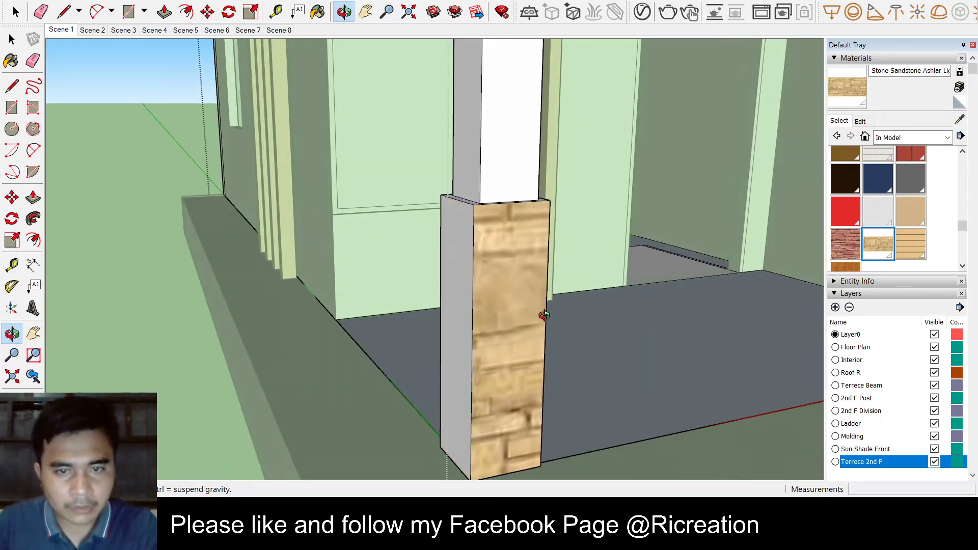
Step: Undo the sandstone texture on the porch column base
{"action": "key", "text": "ctrl+z"}
{"action": "middle_click_drag", "start_coordinate": [541, 315], "coordinate": [505, 321]}
{"action": "scroll", "coordinate": [906, 229], "scroll_direction": "down", "scroll_amount": 1}
{"action": "scroll", "coordinate": [904, 214], "scroll_direction": "up", "scroll_amount": 1}
{"action": "scroll", "coordinate": [903, 201], "scroll_direction": "up", "scroll_amount": 3}
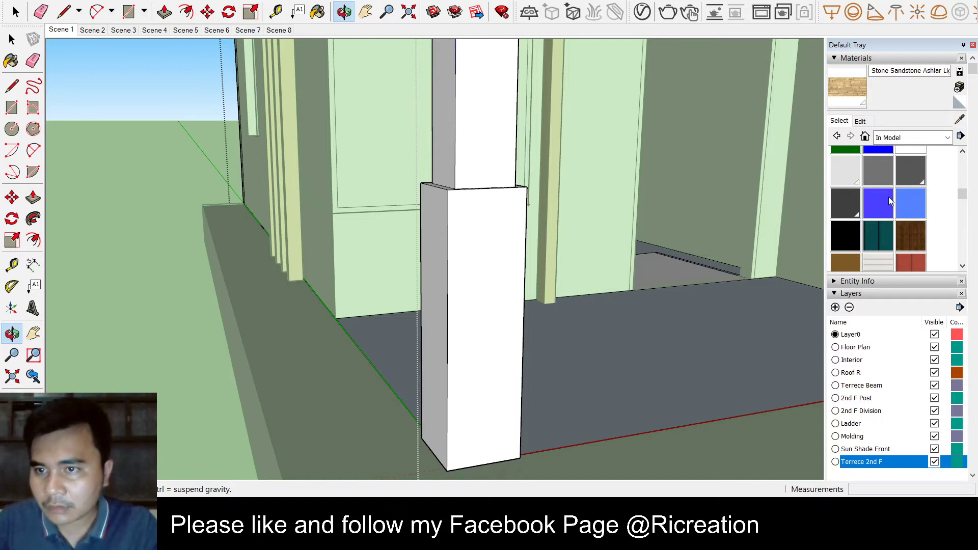
Step: Try grey materials on the post's front face, then undo the dark grey paint
{"action": "left_click", "coordinate": [838, 171]}
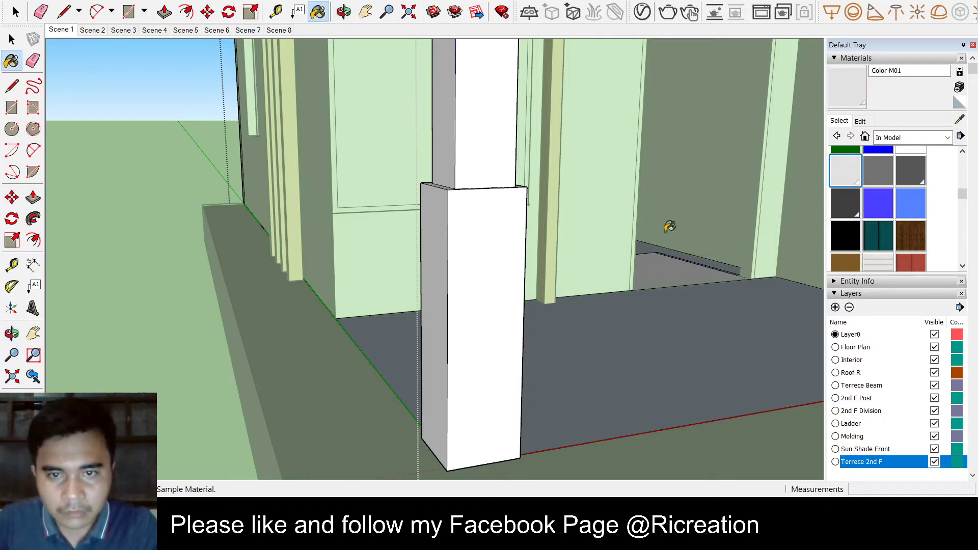
{"action": "scroll", "coordinate": [939, 188], "scroll_direction": "up", "scroll_amount": 3}
{"action": "scroll", "coordinate": [914, 254], "scroll_direction": "down", "scroll_amount": 2}
{"action": "scroll", "coordinate": [915, 239], "scroll_direction": "down", "scroll_amount": 2}
{"action": "scroll", "coordinate": [914, 238], "scroll_direction": "down", "scroll_amount": 2}
{"action": "scroll", "coordinate": [913, 237], "scroll_direction": "down", "scroll_amount": 2}
{"action": "scroll", "coordinate": [913, 237], "scroll_direction": "down", "scroll_amount": 2}
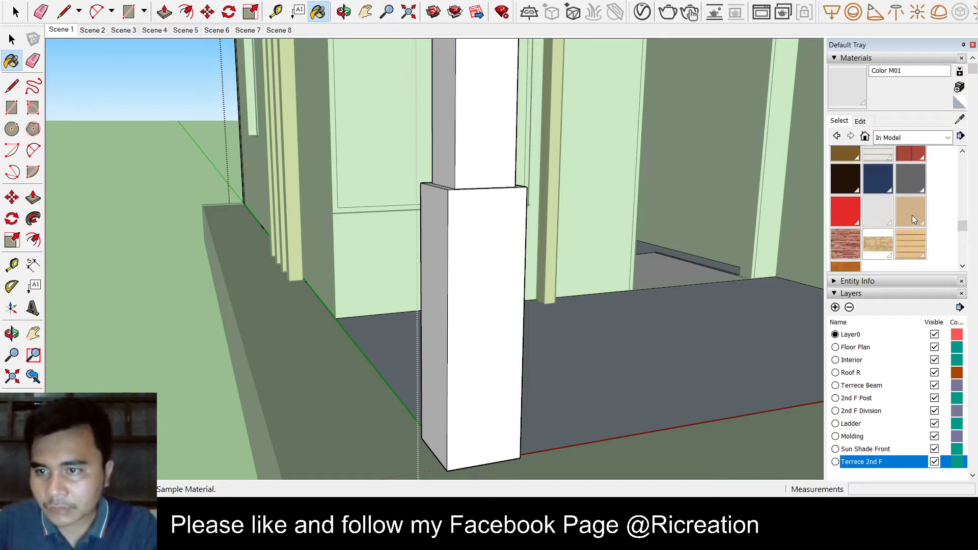
{"action": "left_click", "coordinate": [878, 219]}
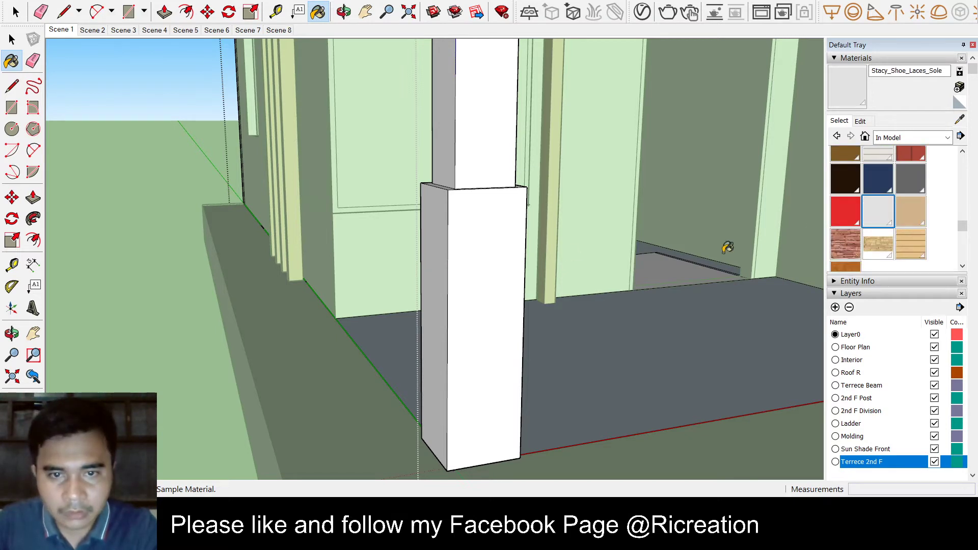
{"action": "left_click", "coordinate": [910, 179]}
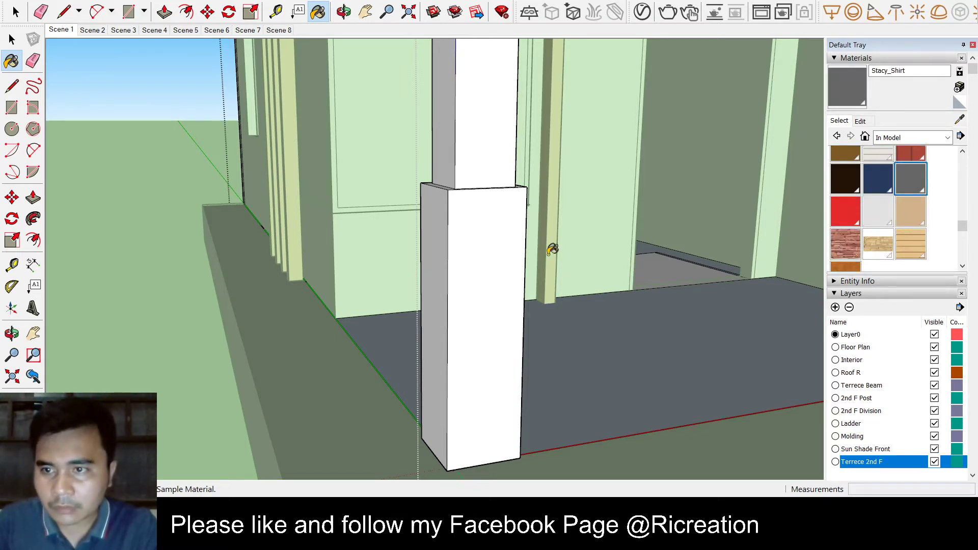
{"action": "left_click", "coordinate": [511, 248]}
{"action": "key", "text": "ctrl+z"}
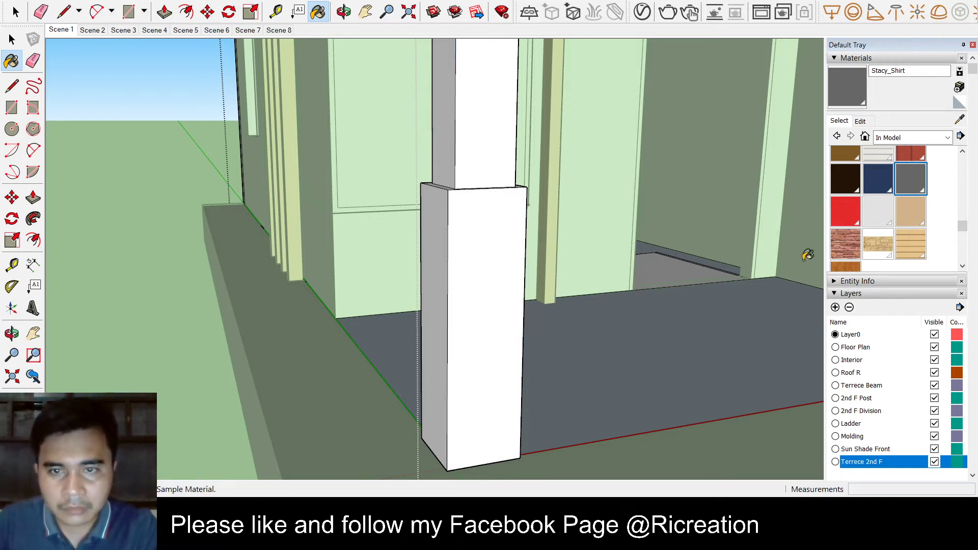
Step: Paint the post's front and left faces with the tan Stacy_Skin material
{"action": "left_click", "coordinate": [899, 228]}
{"action": "left_click", "coordinate": [497, 257]}
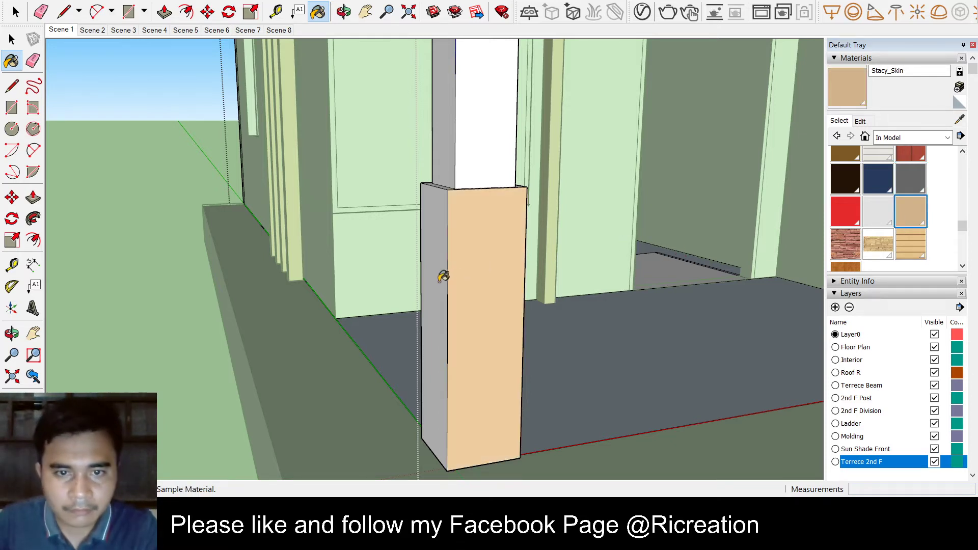
{"action": "left_click", "coordinate": [442, 277]}
{"action": "mouse_move", "coordinate": [450, 273]}
{"action": "middle_mouse_down"}
{"action": "mouse_move", "coordinate": [507, 325]}
{"action": "mouse_move", "coordinate": [367, 328]}
{"action": "mouse_move", "coordinate": [428, 334]}
{"action": "mouse_move", "coordinate": [326, 326]}
{"action": "mouse_move", "coordinate": [232, 273]}
{"action": "mouse_move", "coordinate": [337, 289]}
{"action": "middle_mouse_up"}
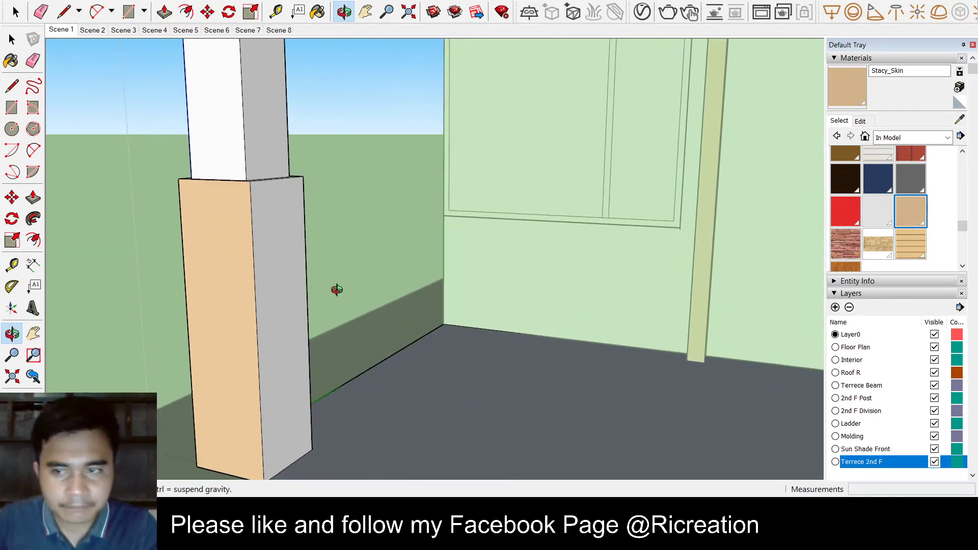
Step: Paint the lower post's right and grey side faces tan to match the front
{"action": "left_click", "coordinate": [922, 219]}
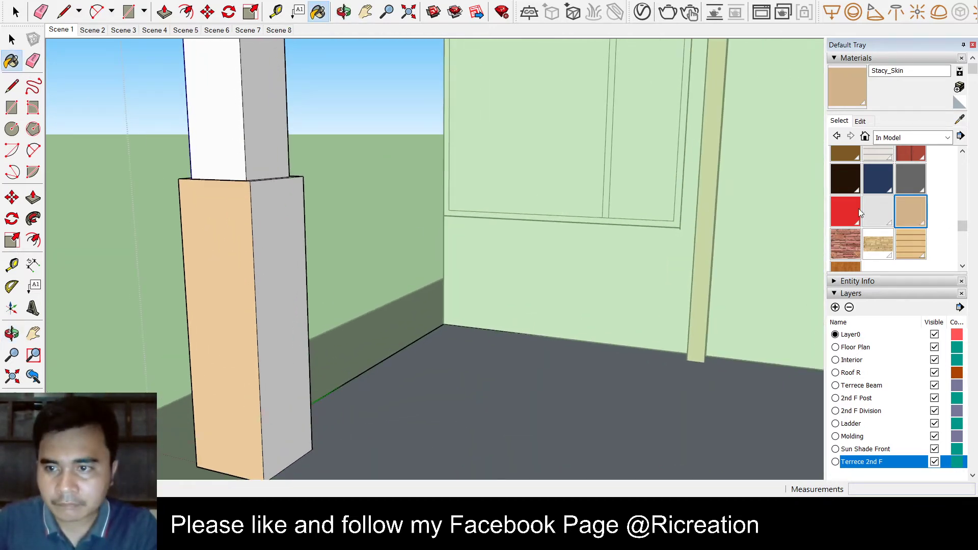
{"action": "left_click", "coordinate": [285, 247]}
{"action": "mouse_move", "coordinate": [295, 291]}
{"action": "middle_mouse_down"}
{"action": "mouse_move", "coordinate": [299, 306]}
{"action": "mouse_move", "coordinate": [285, 305]}
{"action": "mouse_move", "coordinate": [476, 295]}
{"action": "mouse_move", "coordinate": [486, 283]}
{"action": "mouse_move", "coordinate": [671, 290]}
{"action": "mouse_move", "coordinate": [670, 266]}
{"action": "mouse_move", "coordinate": [659, 279]}
{"action": "mouse_move", "coordinate": [683, 267]}
{"action": "middle_mouse_up"}
{"action": "scroll", "coordinate": [677, 262], "scroll_direction": "up", "scroll_amount": 3}
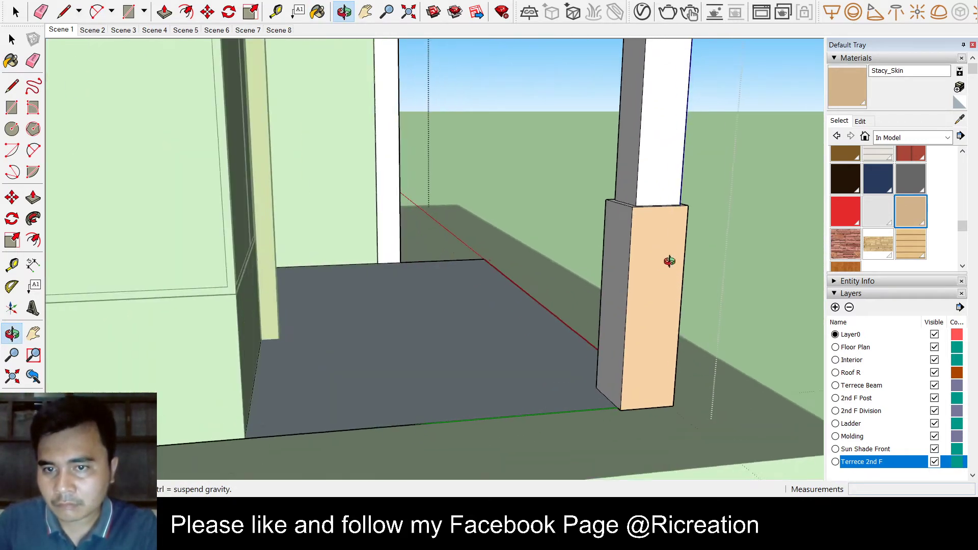
{"action": "middle_click_drag", "start_coordinate": [586, 273], "coordinate": [618, 270]}
{"action": "scroll", "coordinate": [681, 263], "scroll_direction": "up", "scroll_amount": 2}
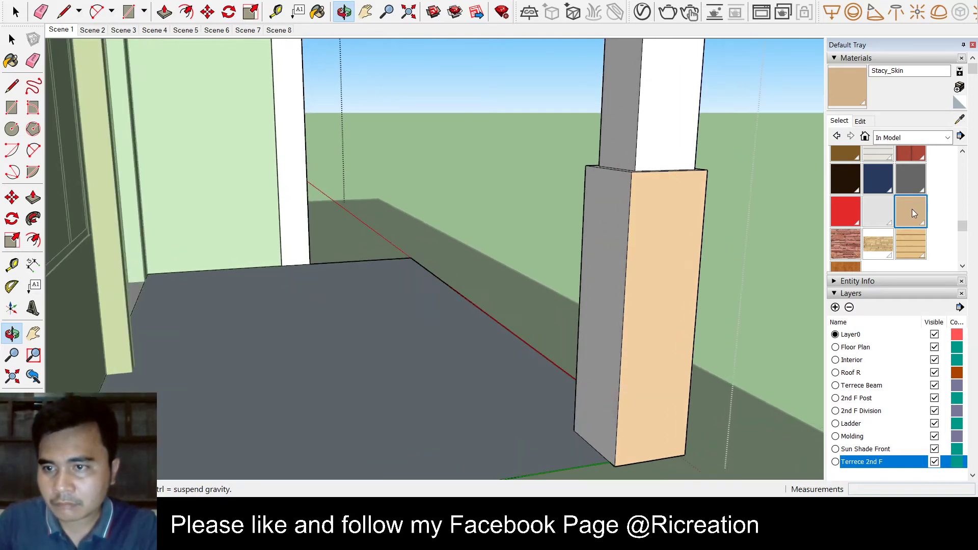
{"action": "left_click", "coordinate": [912, 213]}
{"action": "left_click", "coordinate": [613, 245]}
Step: Try sandstone ashlar on the upper post face, then undo it
{"action": "mouse_move", "coordinate": [615, 242]}
{"action": "middle_mouse_down"}
{"action": "mouse_move", "coordinate": [644, 284]}
{"action": "mouse_move", "coordinate": [460, 295]}
{"action": "mouse_move", "coordinate": [299, 246]}
{"action": "mouse_move", "coordinate": [328, 271]}
{"action": "mouse_move", "coordinate": [350, 147]}
{"action": "mouse_move", "coordinate": [381, 274]}
{"action": "middle_mouse_up"}
{"action": "scroll", "coordinate": [378, 238], "scroll_direction": "up", "scroll_amount": 2}
{"action": "scroll", "coordinate": [372, 218], "scroll_direction": "up", "scroll_amount": 2}
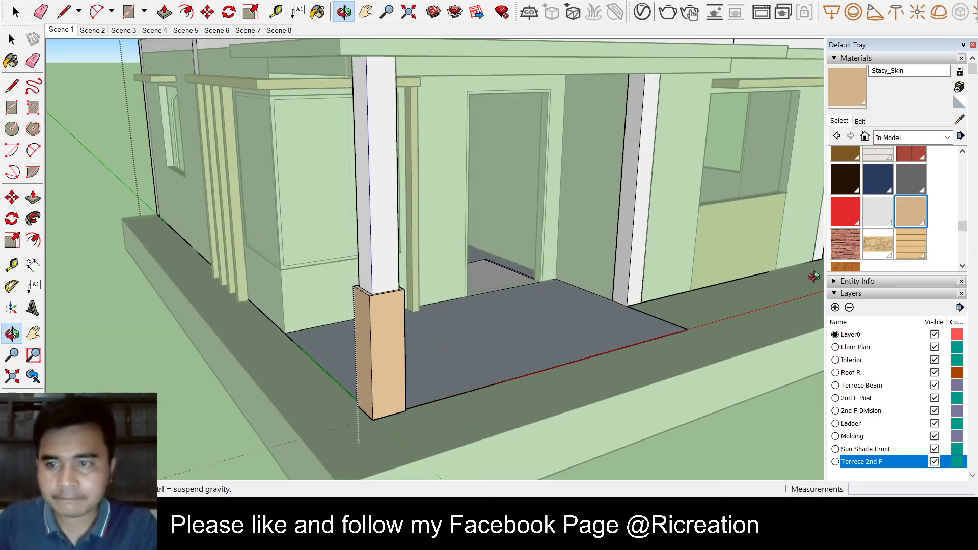
{"action": "scroll", "coordinate": [382, 327], "scroll_direction": "up", "scroll_amount": 2}
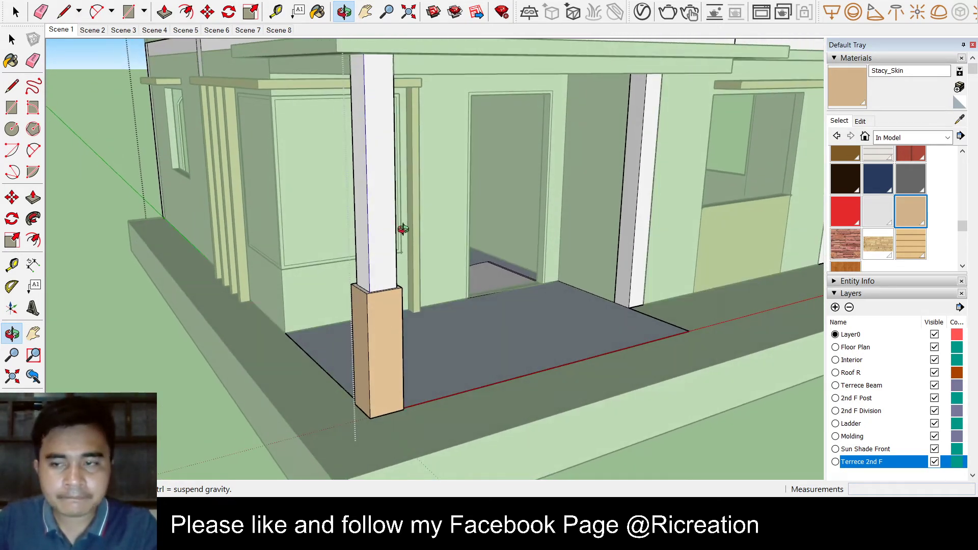
{"action": "middle_click_drag", "start_coordinate": [402, 272], "coordinate": [398, 202]}
{"action": "left_click", "coordinate": [877, 250]}
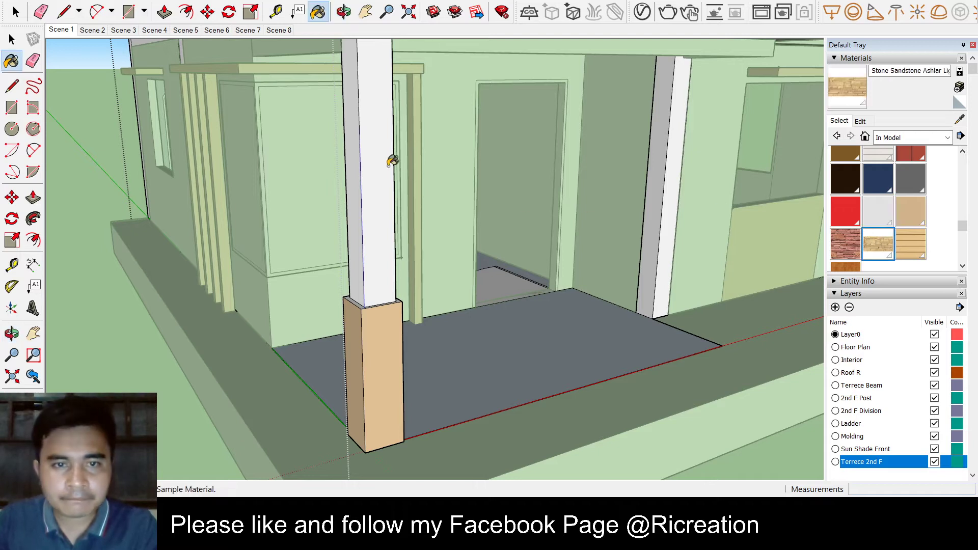
{"action": "left_click", "coordinate": [390, 159]}
{"action": "key", "text": "ctrl+z"}
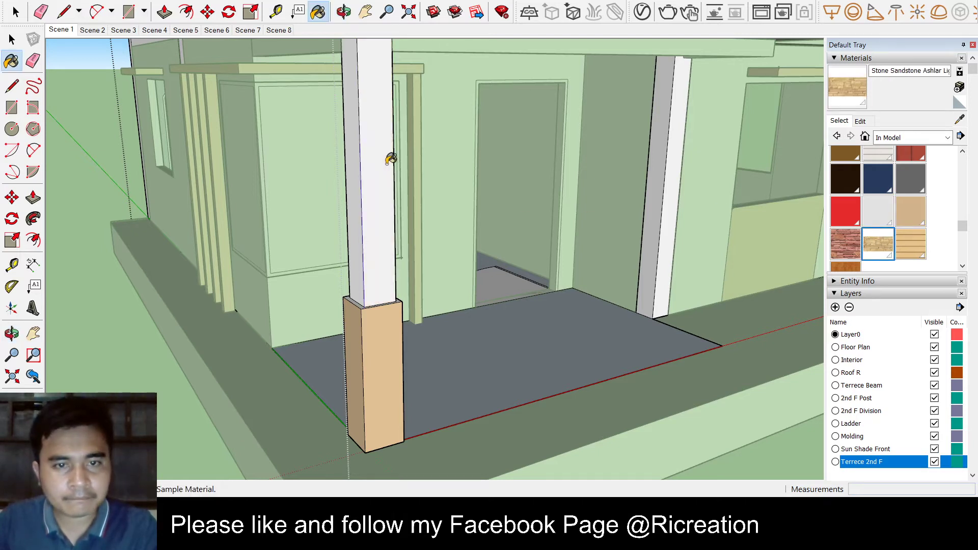
Step: Exit the post group back to the whole model
{"action": "key", "text": "o"}
{"action": "key", "text": "space"}
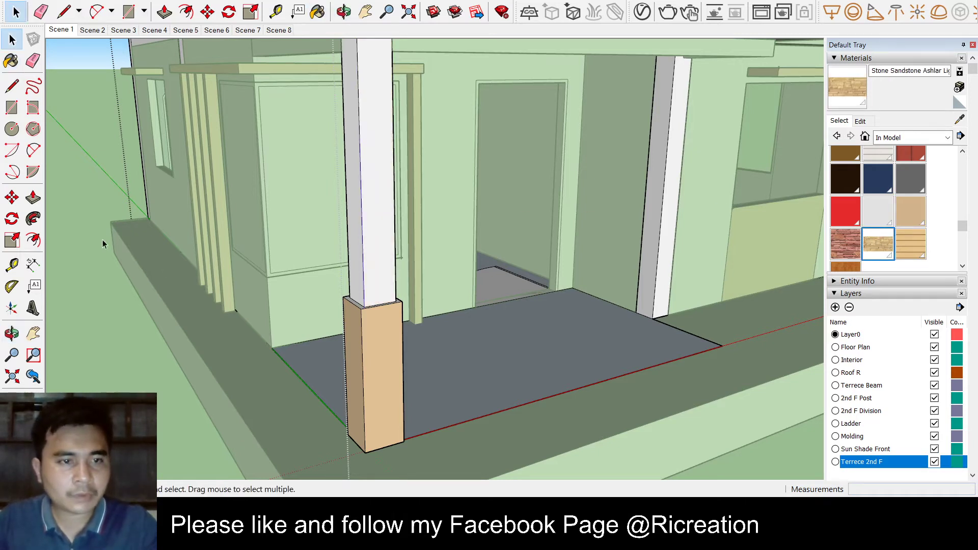
{"action": "left_click", "coordinate": [102, 239]}
Step: Zoom out and orbit to bring the upper balcony and roof into view
{"action": "key", "text": "o"}
{"action": "scroll", "coordinate": [360, 323], "scroll_direction": "down", "scroll_amount": 3}
{"action": "scroll", "coordinate": [360, 322], "scroll_direction": "down", "scroll_amount": 2}
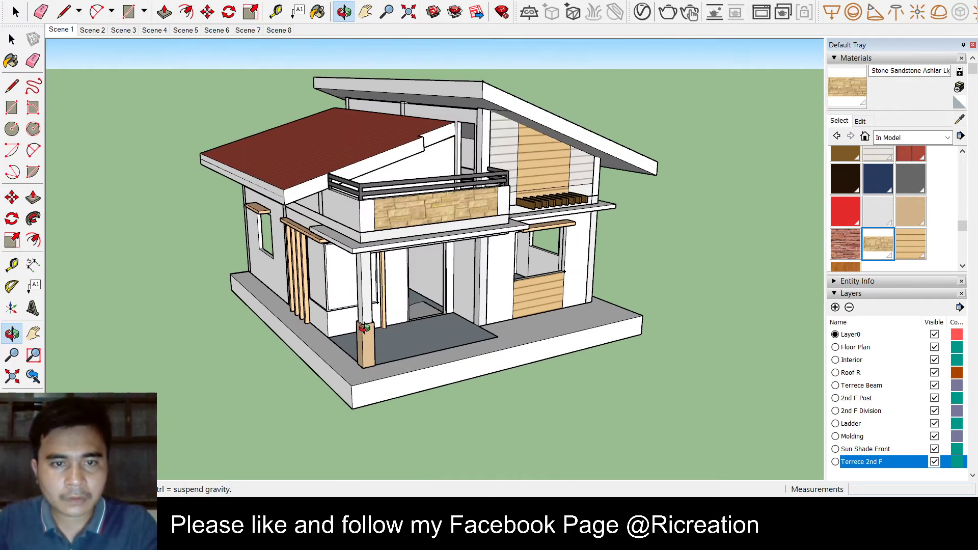
{"action": "left_click_drag", "start_coordinate": [395, 197], "coordinate": [387, 199]}
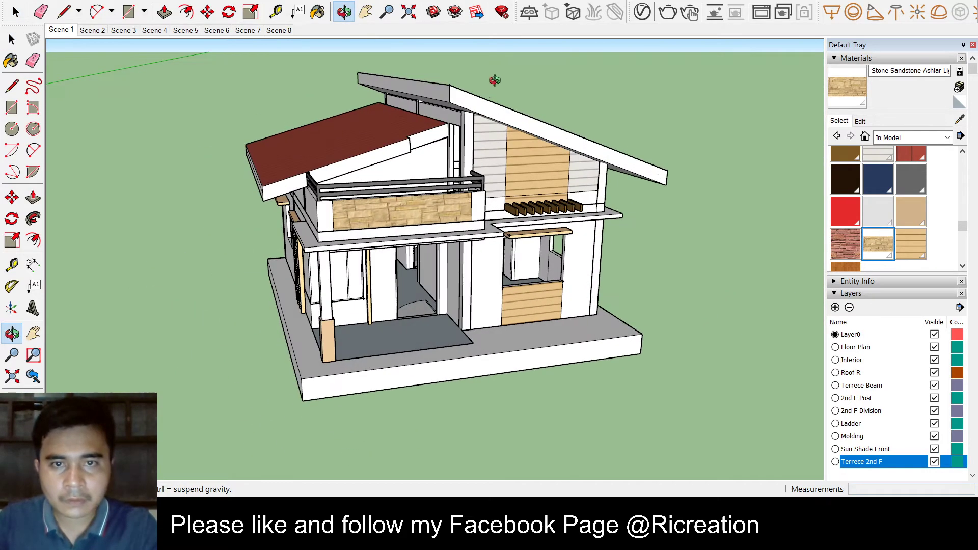
{"action": "scroll", "coordinate": [478, 85], "scroll_direction": "up", "scroll_amount": 2}
{"action": "scroll", "coordinate": [426, 104], "scroll_direction": "up", "scroll_amount": 3}
{"action": "left_click_drag", "start_coordinate": [400, 105], "coordinate": [418, 163]}
{"action": "scroll", "coordinate": [429, 188], "scroll_direction": "up", "scroll_amount": 4}
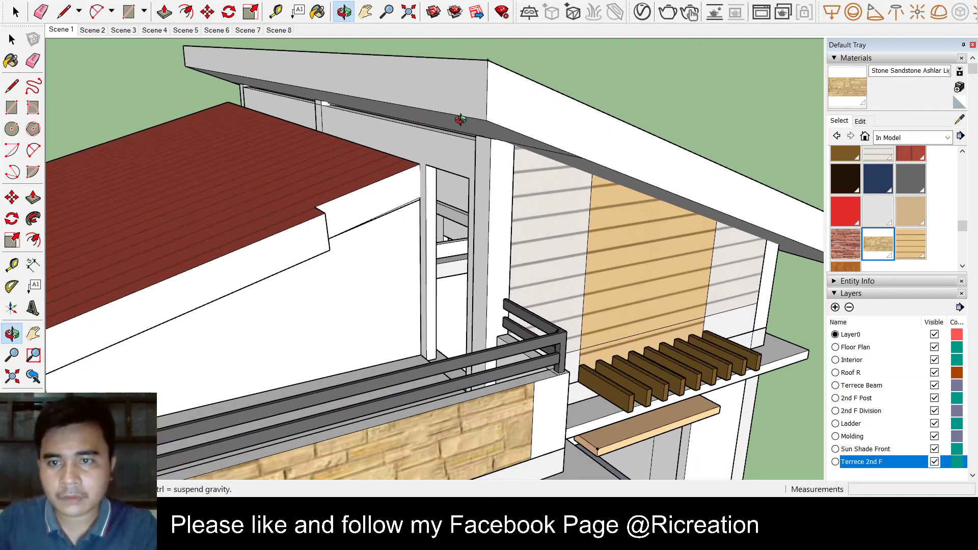
{"action": "scroll", "coordinate": [429, 188], "scroll_direction": "up", "scroll_amount": 1}
{"action": "scroll", "coordinate": [429, 187], "scroll_direction": "up", "scroll_amount": 1}
{"action": "scroll", "coordinate": [747, 218], "scroll_direction": "down", "scroll_amount": 3}
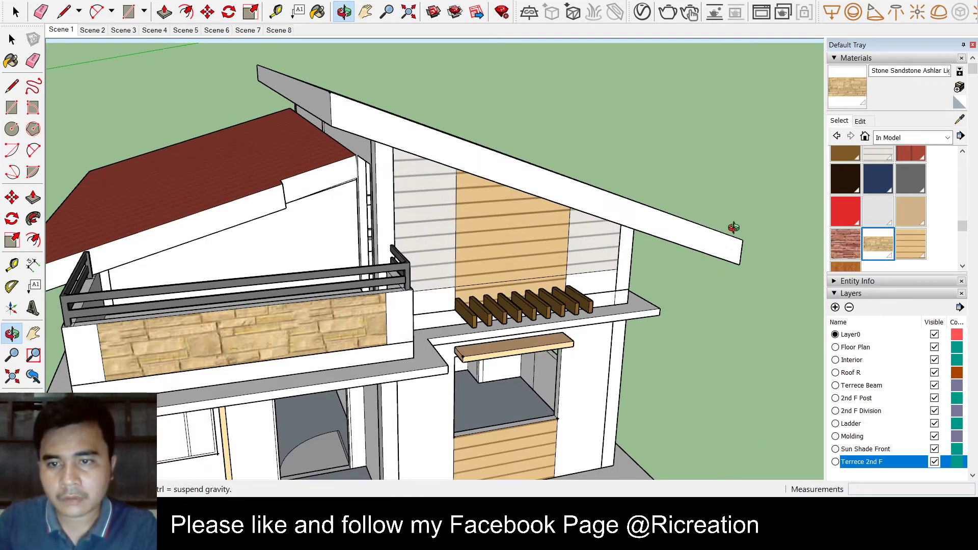
{"action": "scroll", "coordinate": [693, 224], "scroll_direction": "up", "scroll_amount": 2}
{"action": "scroll", "coordinate": [693, 224], "scroll_direction": "up", "scroll_amount": 1}
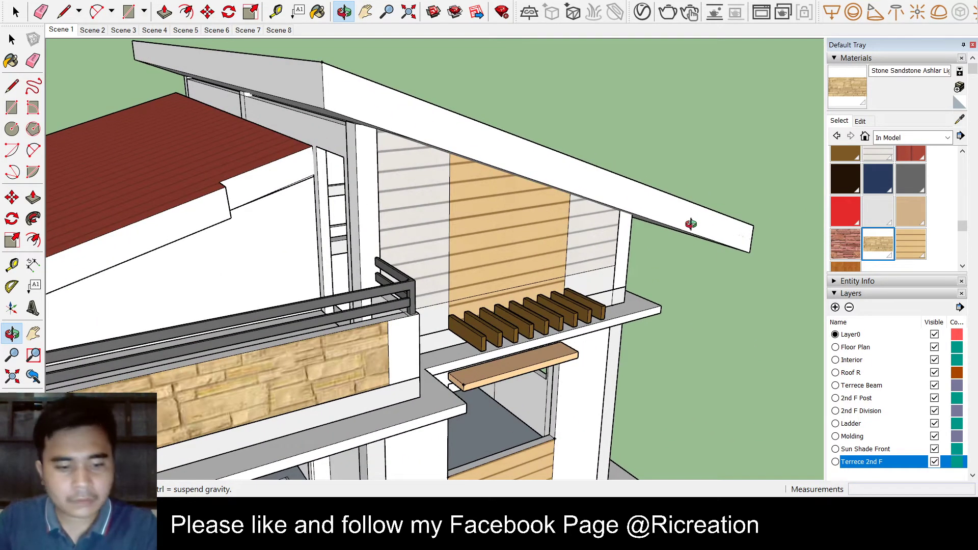
Step: Select the upper sloping roof group and enter it for editing
{"action": "key", "text": "l"}
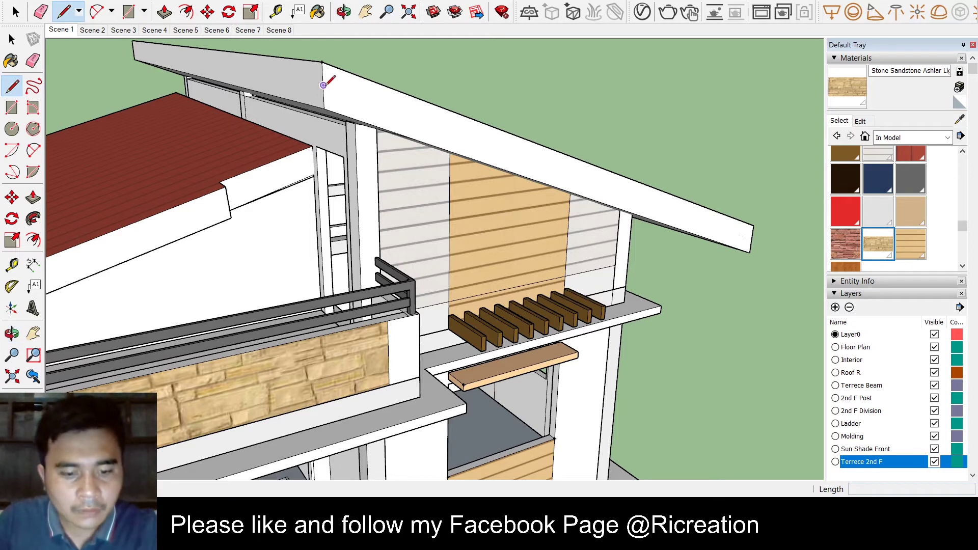
{"action": "key", "text": "space"}
{"action": "left_click", "coordinate": [361, 97]}
{"action": "double_click", "coordinate": [361, 97]}
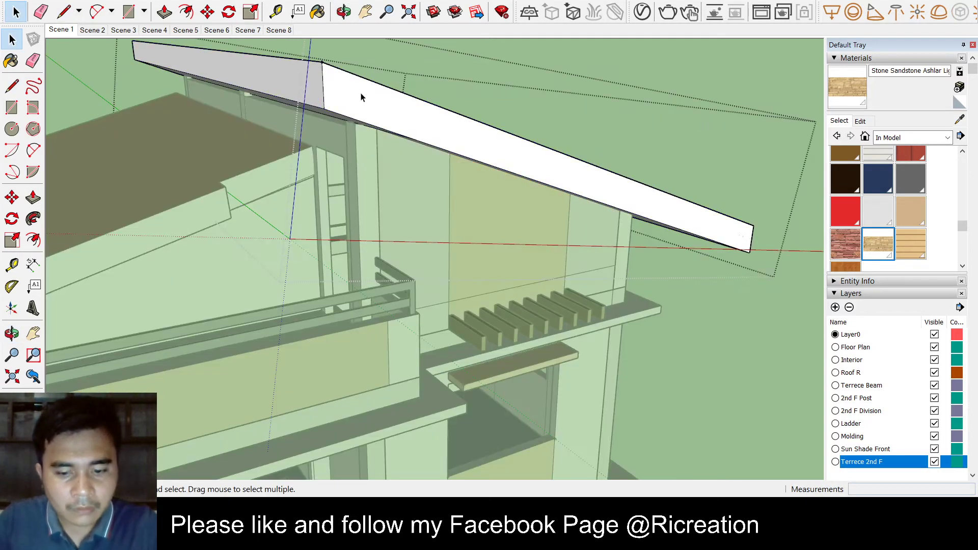
Step: Draw a 212-inch line along the upper roof fascia from its left corner to the far end
{"action": "key", "text": "l"}
{"action": "left_click", "coordinate": [323, 85]}
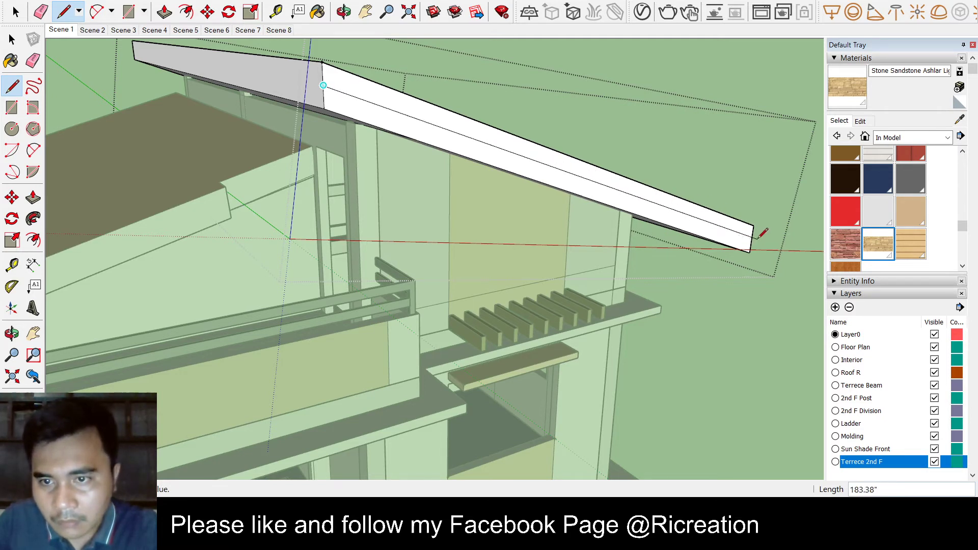
{"action": "scroll", "coordinate": [756, 233], "scroll_direction": "up", "scroll_amount": 2}
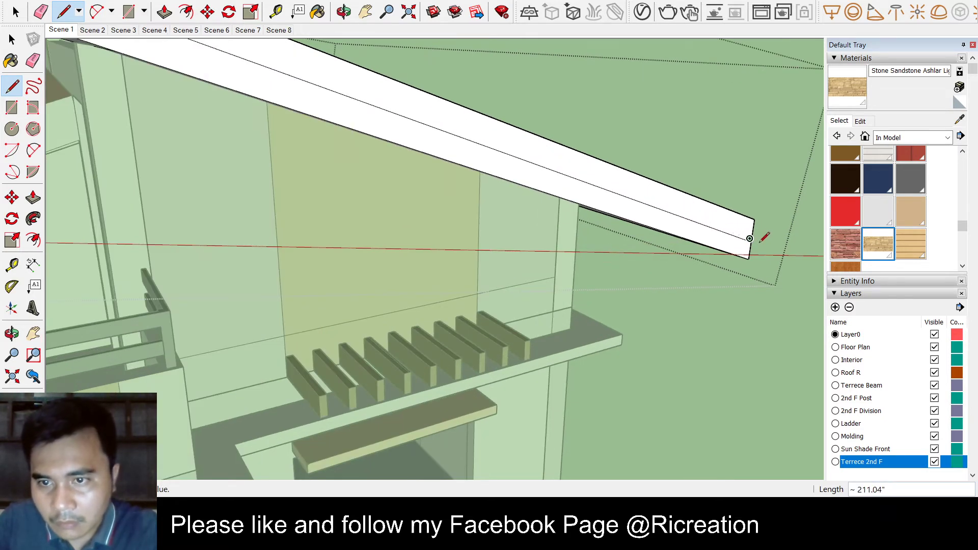
{"action": "left_click", "coordinate": [749, 238]}
{"action": "key", "text": "Escape"}
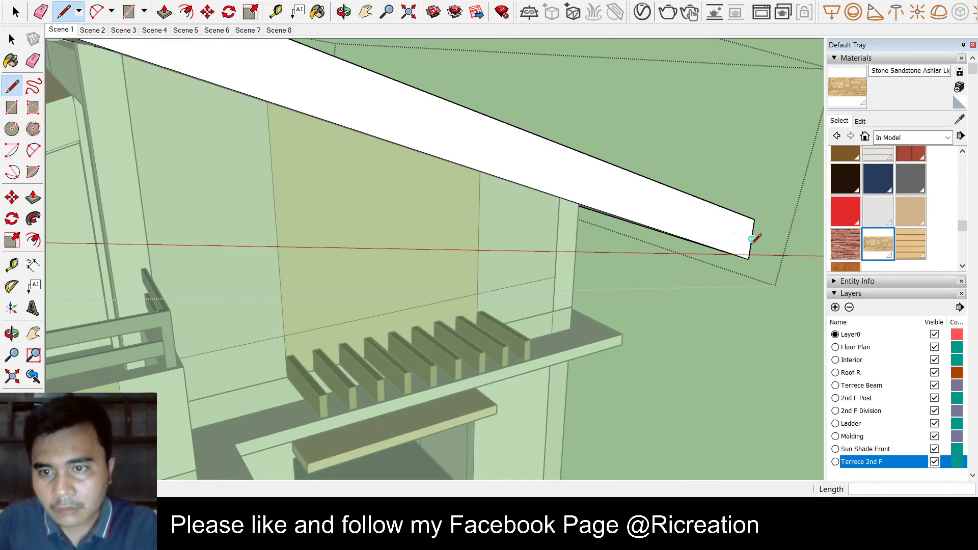
Step: Switch to the Paint Bucket and pick the red material
{"action": "scroll", "coordinate": [752, 239], "scroll_direction": "up", "scroll_amount": 1}
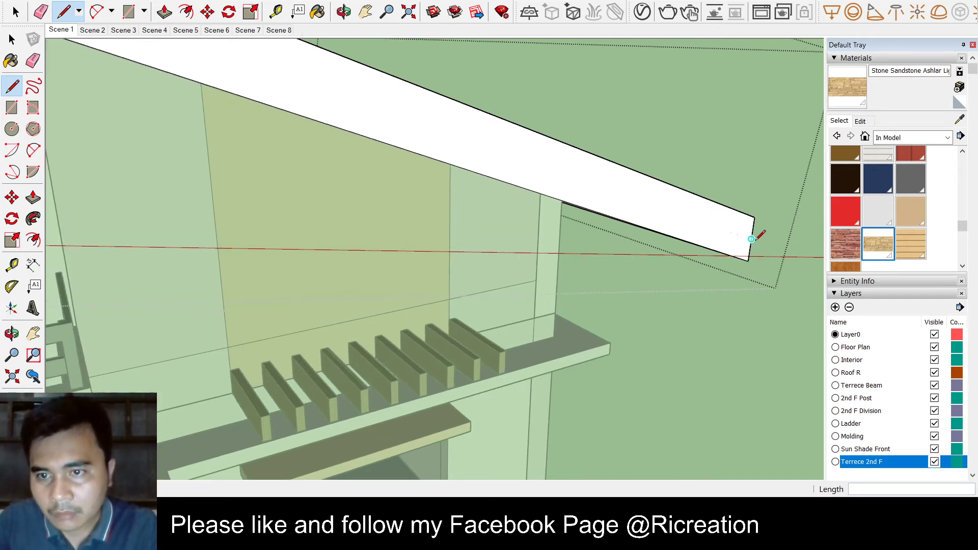
{"action": "left_click", "coordinate": [750, 239]}
{"action": "scroll", "coordinate": [751, 240], "scroll_direction": "down", "scroll_amount": 3}
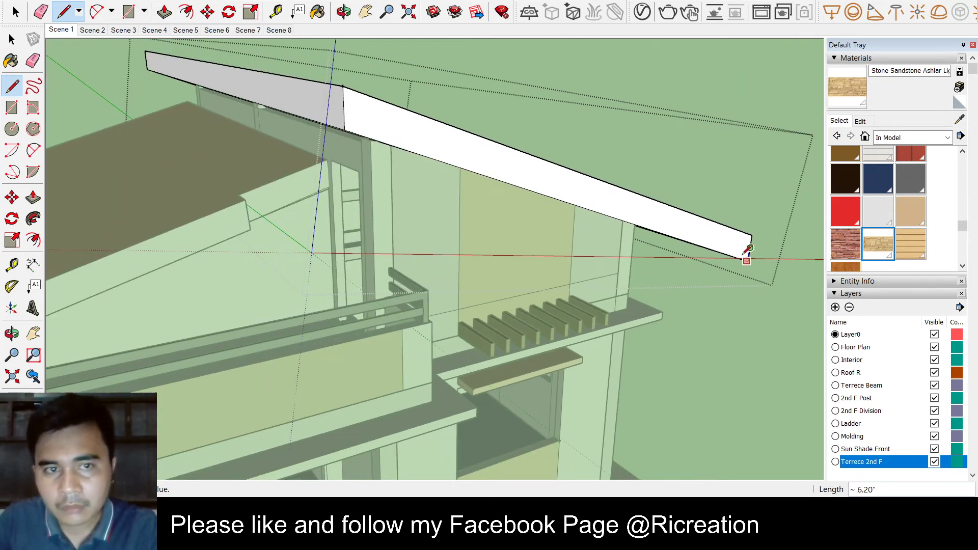
{"action": "type", "text": "b"}
{"action": "scroll", "coordinate": [897, 231], "scroll_direction": "up", "scroll_amount": 2}
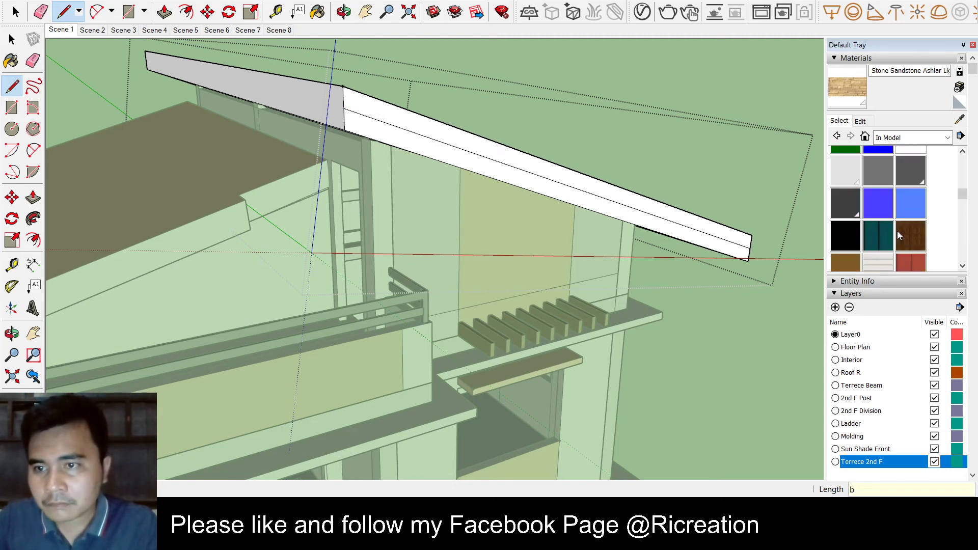
{"action": "left_click", "coordinate": [845, 264]}
Step: Test red on the fascia's top strip, undo it, then paint the strip brown Material6
{"action": "left_click", "coordinate": [651, 200]}
{"action": "key", "text": "ctrl+z"}
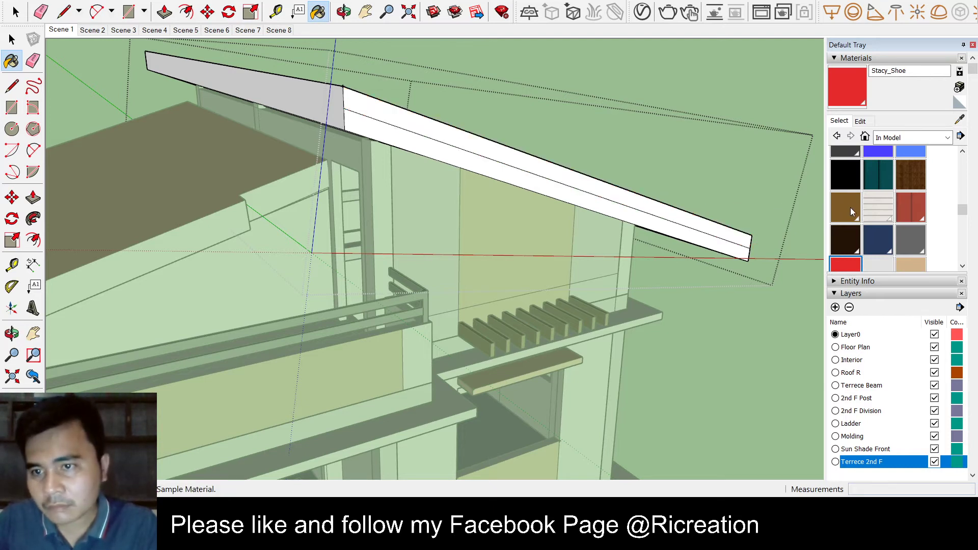
{"action": "left_click", "coordinate": [846, 172]}
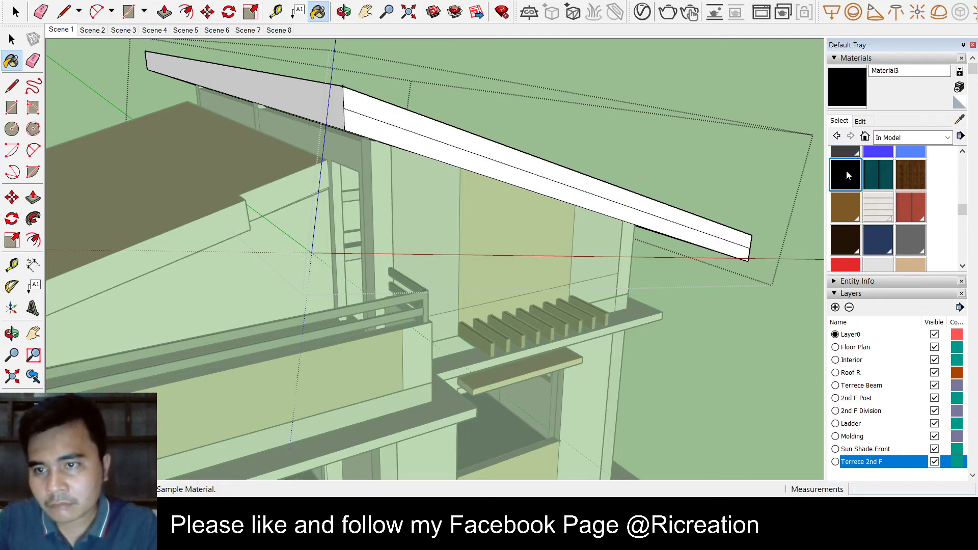
{"action": "left_click", "coordinate": [846, 207]}
{"action": "left_click", "coordinate": [567, 171]}
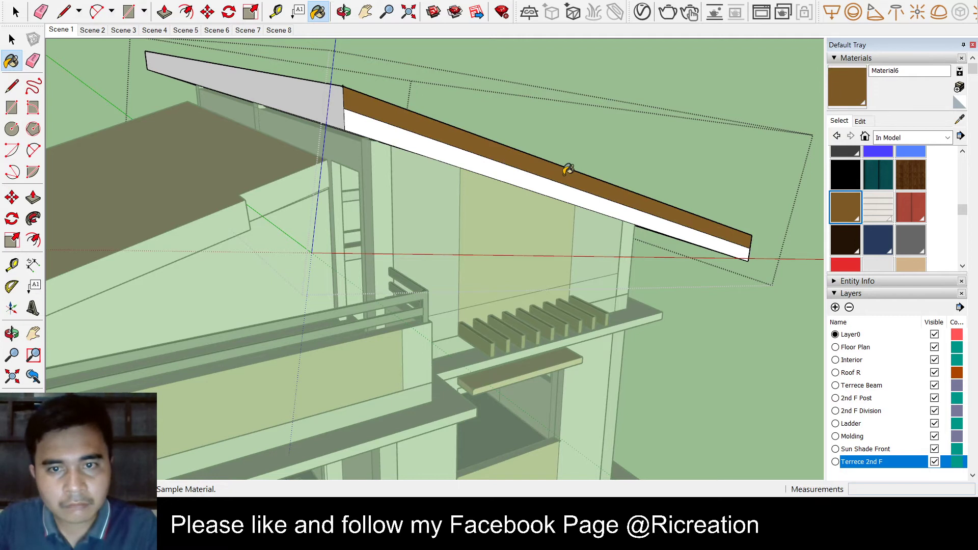
{"action": "key", "text": "o"}
{"action": "mouse_move", "coordinate": [466, 171]}
{"action": "left_mouse_down"}
{"action": "mouse_move", "coordinate": [389, 154]}
{"action": "mouse_move", "coordinate": [492, 186]}
{"action": "mouse_move", "coordinate": [296, 85]}
{"action": "left_mouse_up"}
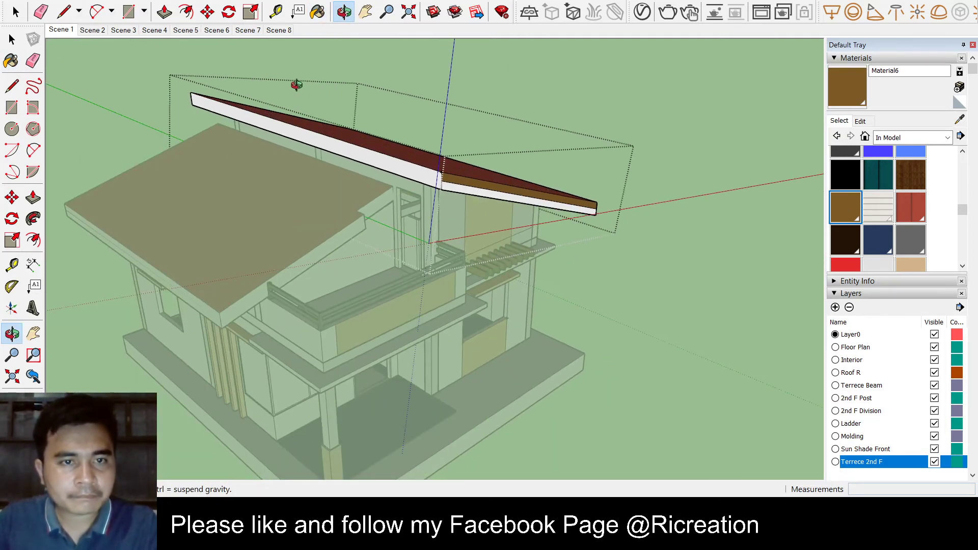
Step: Divide the next fascia section with a line and paint its strip brown
{"action": "scroll", "coordinate": [318, 167], "scroll_direction": "up", "scroll_amount": 2}
{"action": "key", "text": "l"}
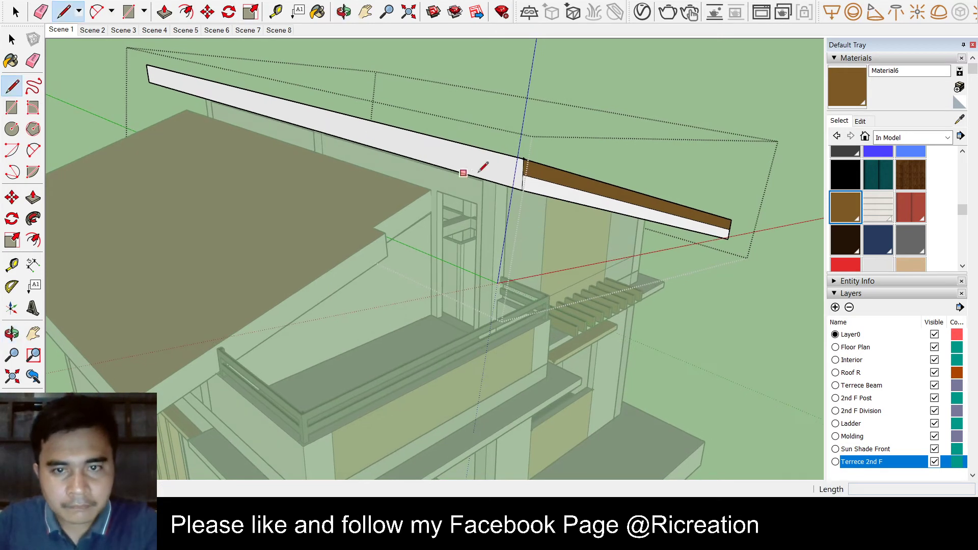
{"action": "left_click", "coordinate": [523, 173]}
{"action": "left_click", "coordinate": [153, 70]}
{"action": "scroll", "coordinate": [153, 70], "scroll_direction": "up", "scroll_amount": 4}
{"action": "scroll", "coordinate": [153, 70], "scroll_direction": "down", "scroll_amount": 2}
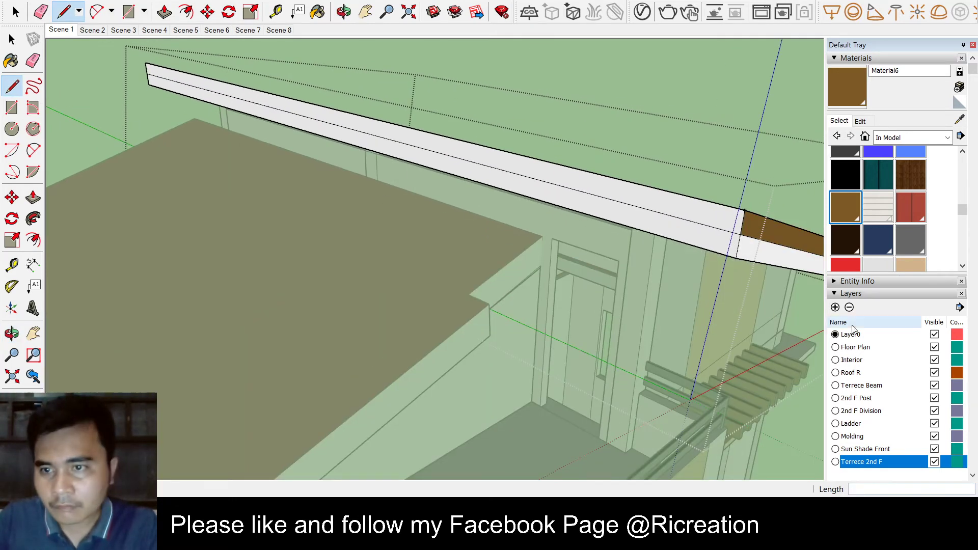
{"action": "left_click", "coordinate": [849, 208]}
{"action": "left_click", "coordinate": [703, 201]}
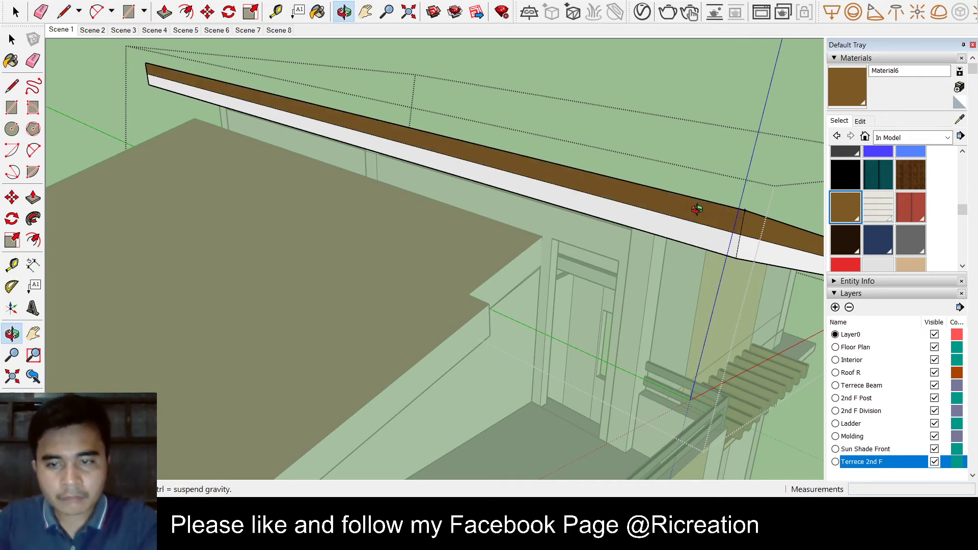
Step: Draw a 355.59-inch dividing line along the upper roof's front eave face
{"action": "middle_click_drag", "start_coordinate": [698, 207], "coordinate": [684, 225]}
{"action": "left_click_drag", "start_coordinate": [684, 226], "coordinate": [308, 148]}
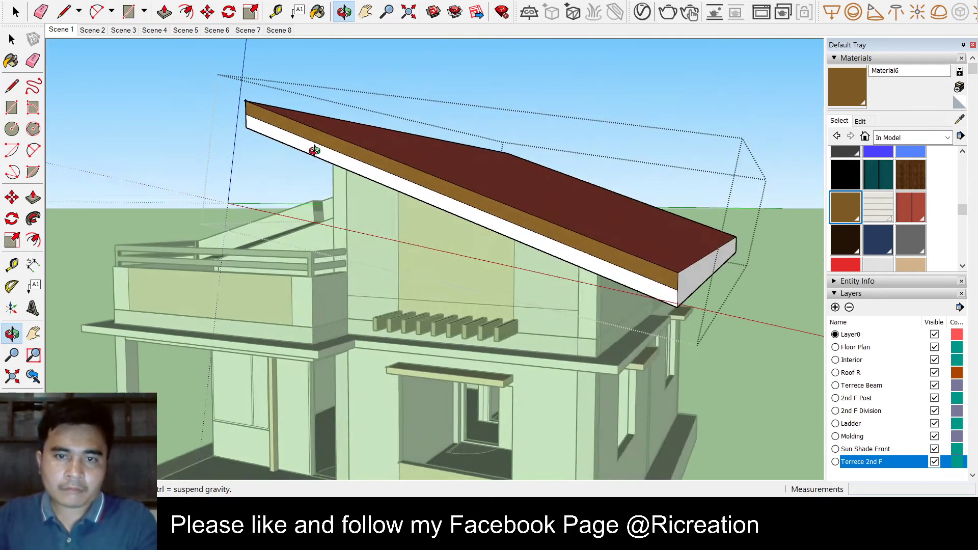
{"action": "left_click_drag", "start_coordinate": [308, 147], "coordinate": [631, 318]}
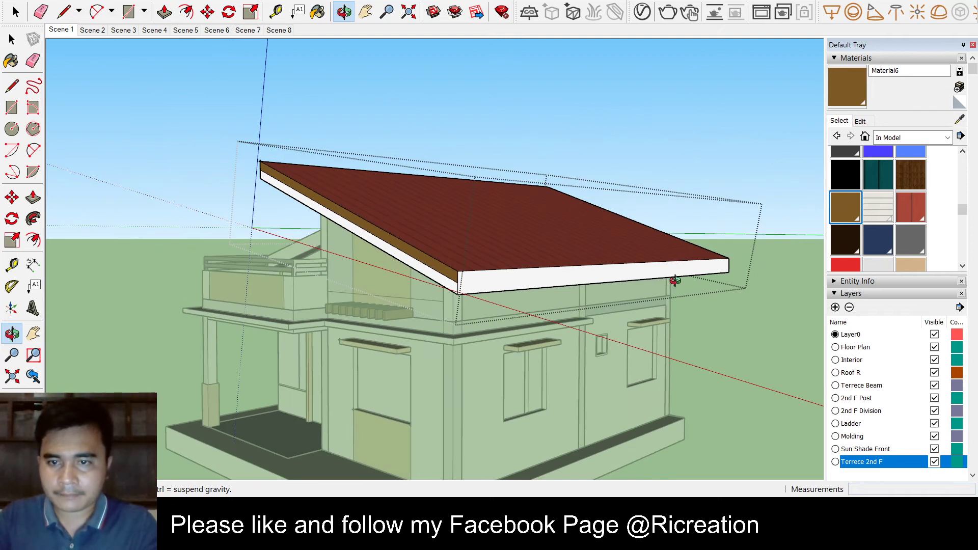
{"action": "scroll", "coordinate": [667, 280], "scroll_direction": "up", "scroll_amount": 3}
{"action": "key", "text": "l"}
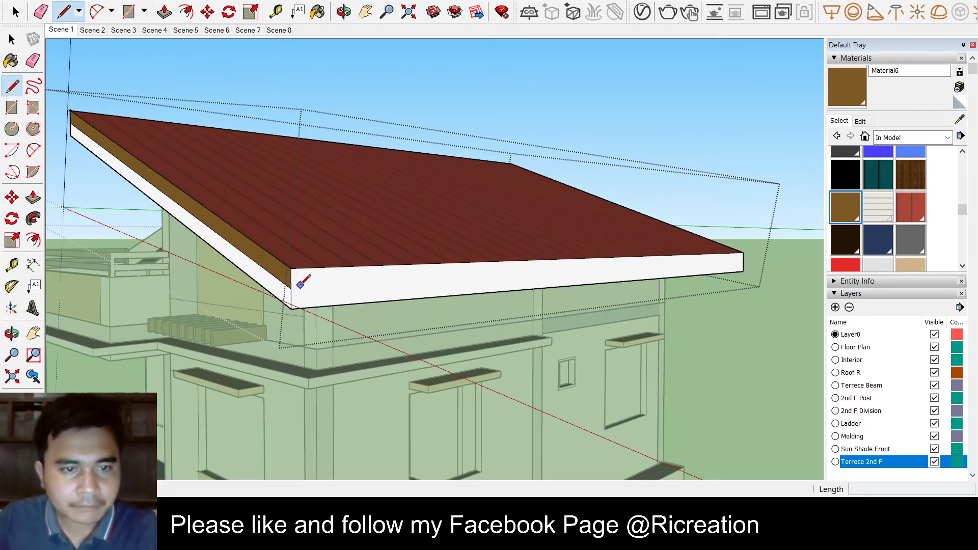
{"action": "left_click", "coordinate": [291, 288]}
{"action": "left_click", "coordinate": [743, 263]}
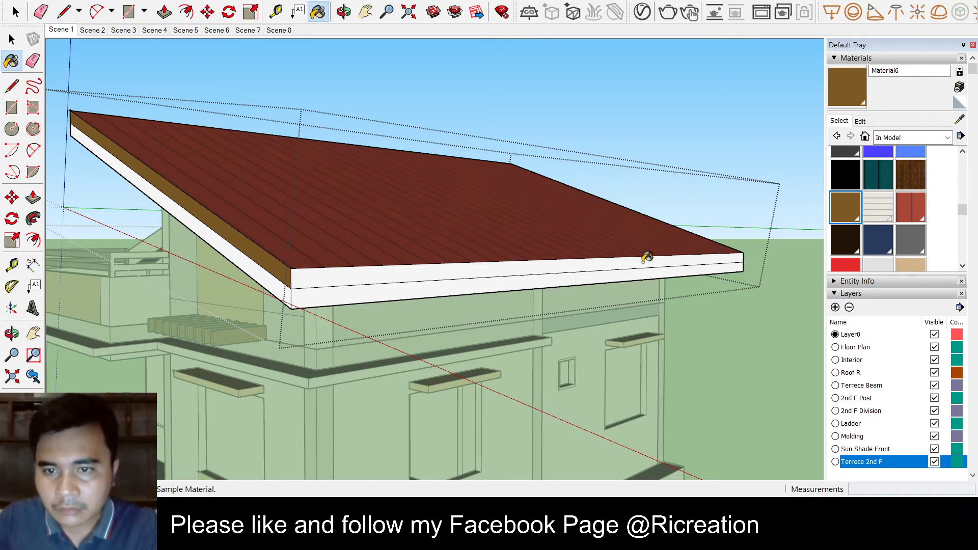
{"action": "key", "text": "o"}
{"action": "left_click_drag", "start_coordinate": [640, 259], "coordinate": [346, 318]}
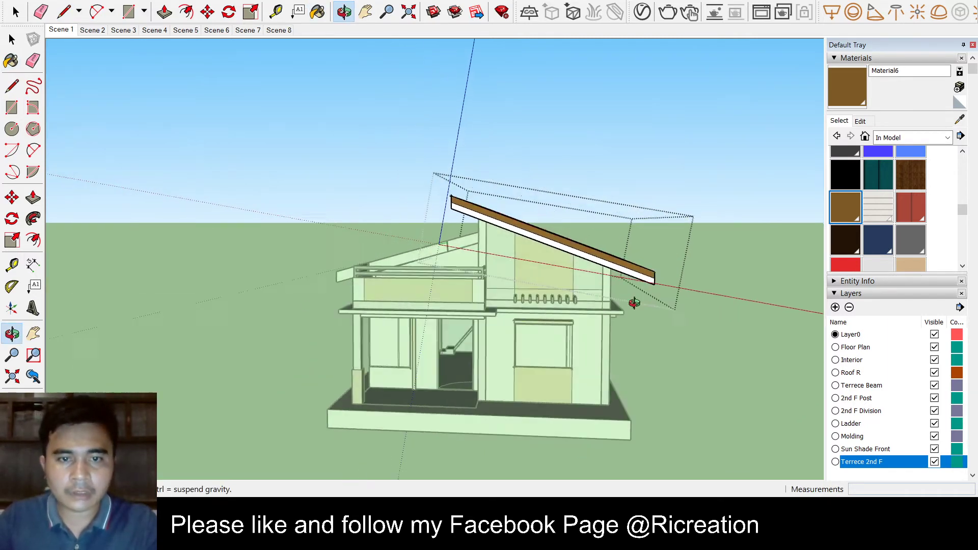
Step: Leave the upper roof group and open the lower red roof group for editing
{"action": "key", "text": "space"}
{"action": "left_click", "coordinate": [265, 304]}
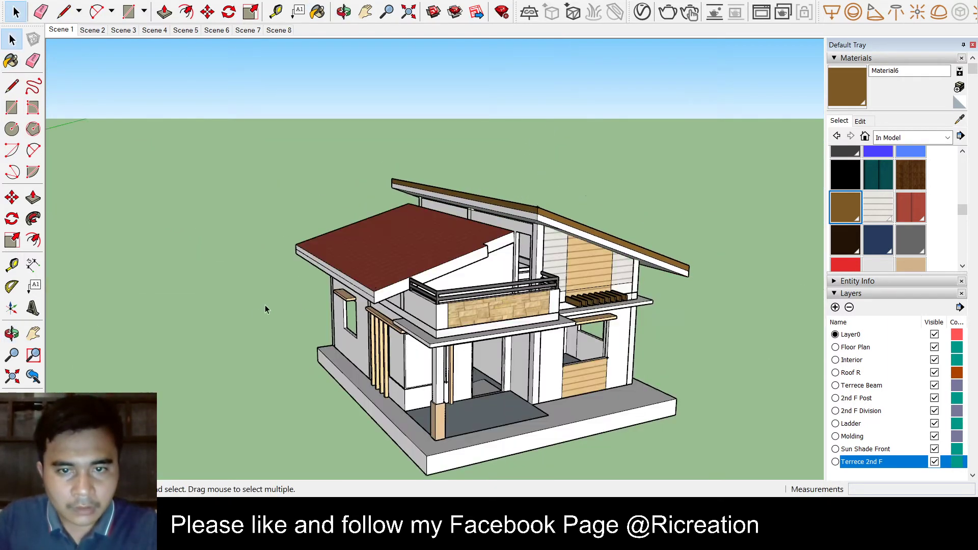
{"action": "scroll", "coordinate": [464, 278], "scroll_direction": "up", "scroll_amount": 2}
{"action": "scroll", "coordinate": [464, 277], "scroll_direction": "up", "scroll_amount": 2}
{"action": "scroll", "coordinate": [354, 320], "scroll_direction": "up", "scroll_amount": 2}
{"action": "scroll", "coordinate": [354, 321], "scroll_direction": "up", "scroll_amount": 2}
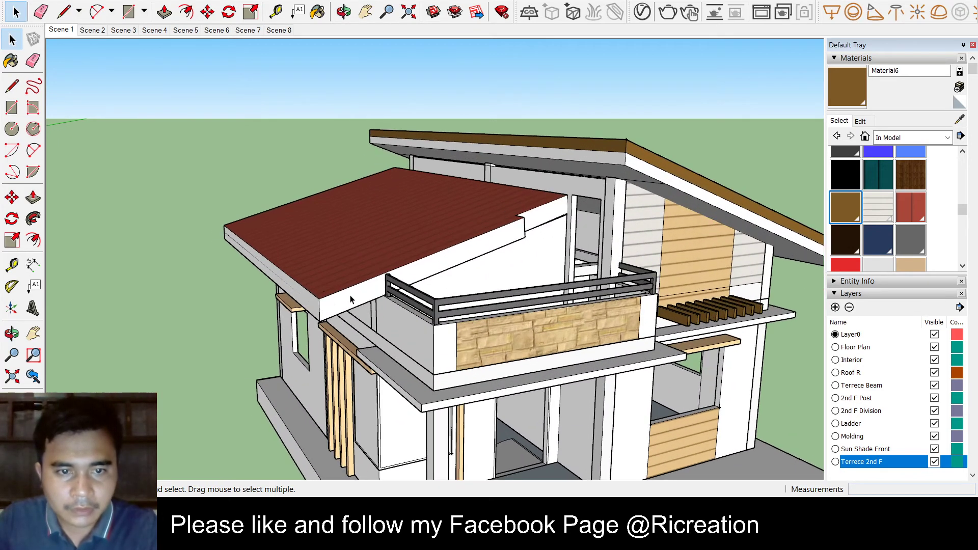
{"action": "double_click", "coordinate": [350, 298]}
{"action": "scroll", "coordinate": [370, 300], "scroll_direction": "up", "scroll_amount": 2}
{"action": "scroll", "coordinate": [400, 296], "scroll_direction": "up", "scroll_amount": 2}
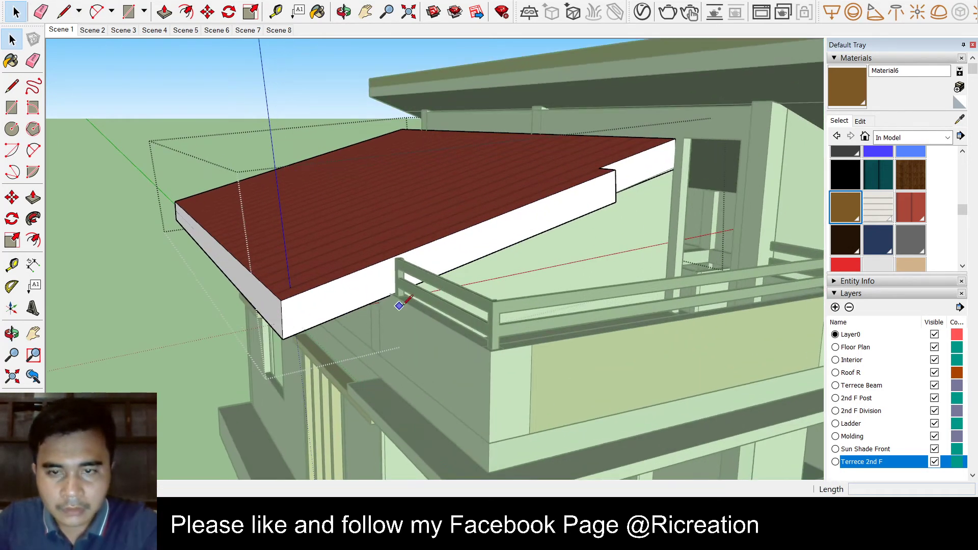
Step: Draw lines lengthwise across the lower roof fascia to split off its upper strip
{"action": "key", "text": "l"}
{"action": "left_click", "coordinate": [615, 185]}
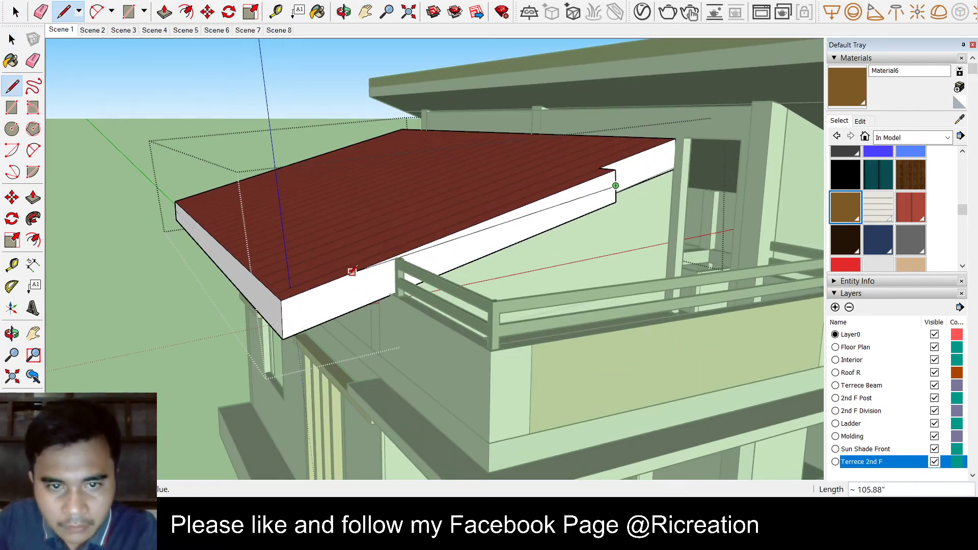
{"action": "left_click", "coordinate": [284, 319]}
{"action": "scroll", "coordinate": [308, 314], "scroll_direction": "up", "scroll_amount": 1}
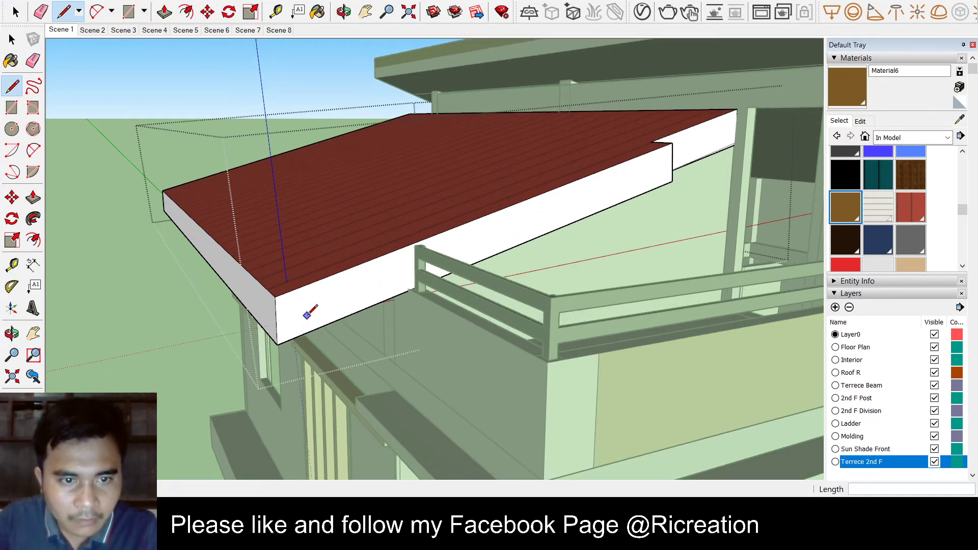
{"action": "left_click", "coordinate": [672, 162]}
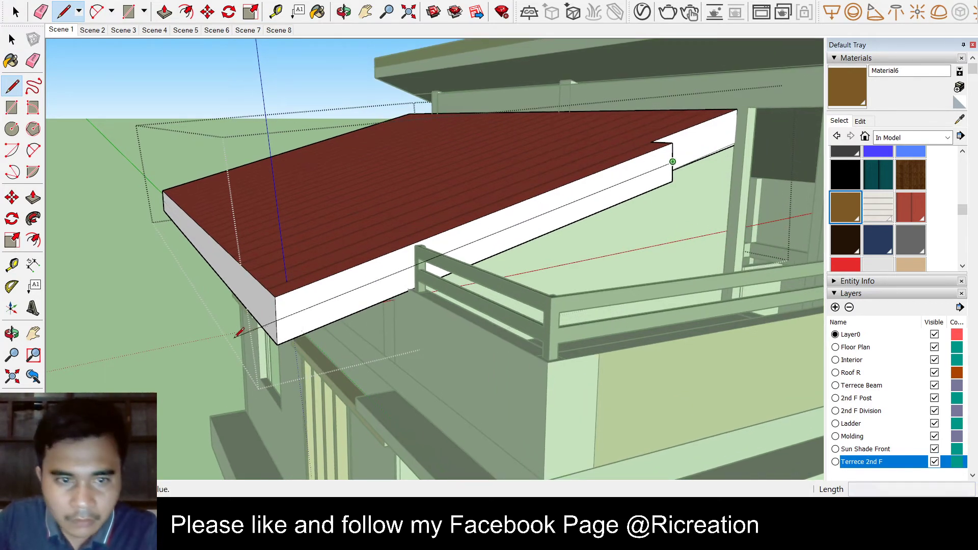
{"action": "scroll", "coordinate": [254, 326], "scroll_direction": "up", "scroll_amount": 5}
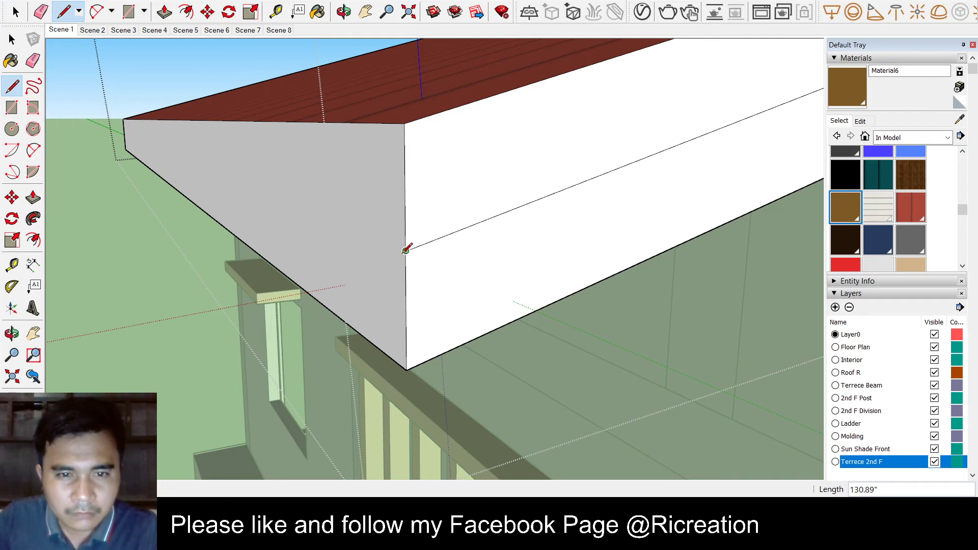
{"action": "key", "text": "Escape"}
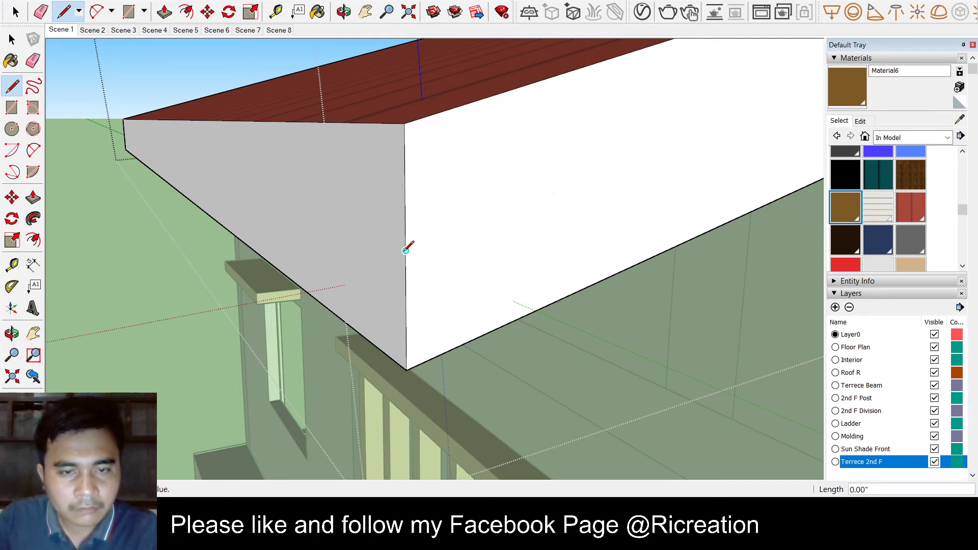
{"action": "left_click", "coordinate": [406, 249]}
{"action": "scroll", "coordinate": [402, 255], "scroll_direction": "down", "scroll_amount": 5}
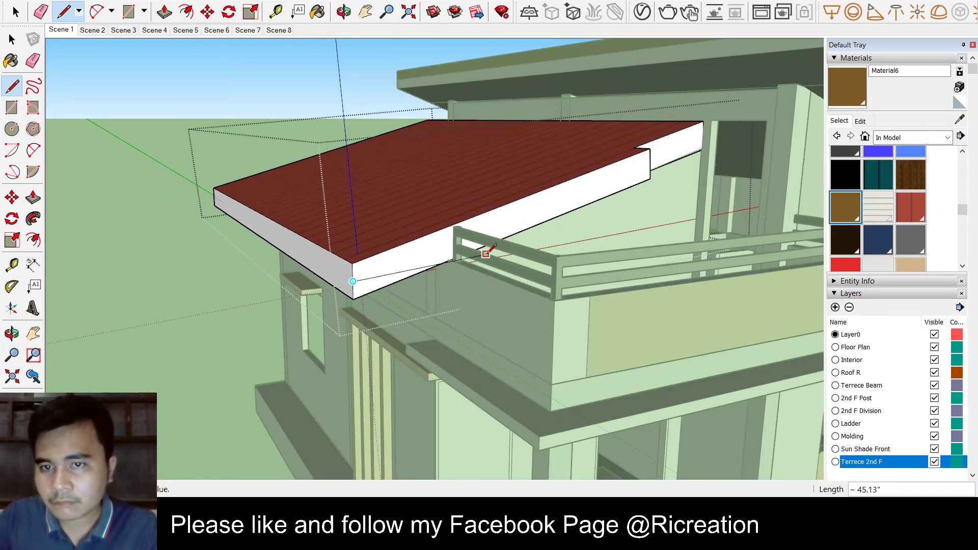
{"action": "scroll", "coordinate": [467, 256], "scroll_direction": "up", "scroll_amount": 3}
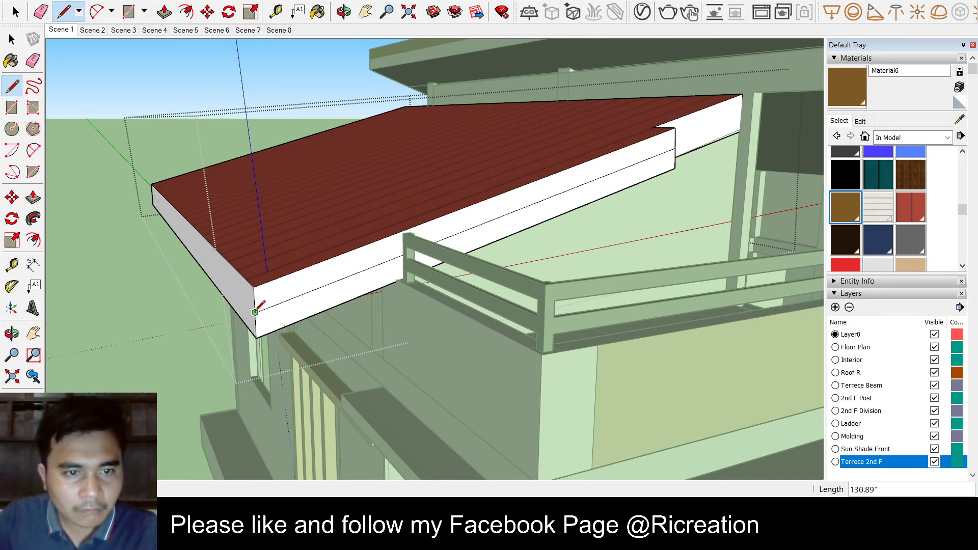
{"action": "scroll", "coordinate": [254, 311], "scroll_direction": "up", "scroll_amount": 2}
{"action": "left_click", "coordinate": [256, 314]}
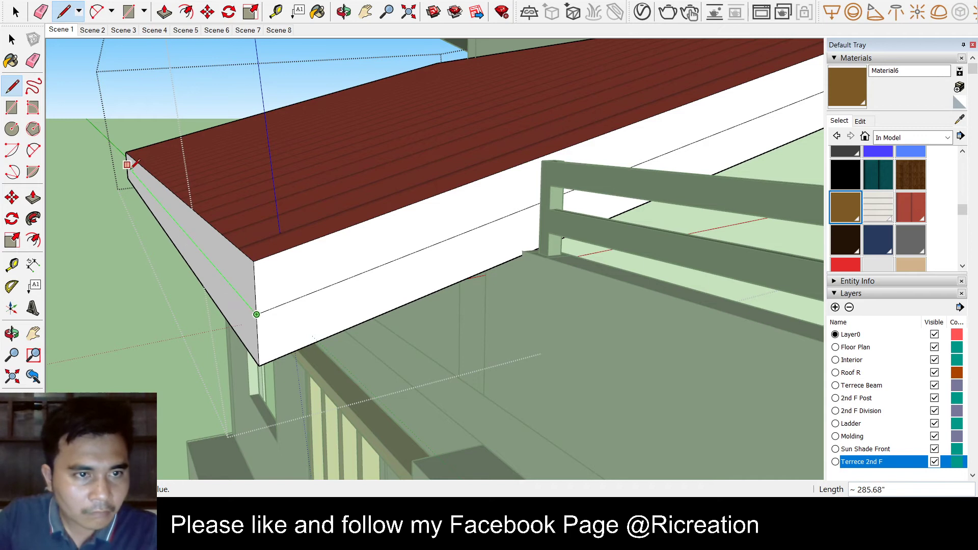
{"action": "key", "text": "Escape"}
Step: Paint the upper fascia strip brown, then orbit out to see the whole house
{"action": "key", "text": "b"}
{"action": "left_click", "coordinate": [484, 202]}
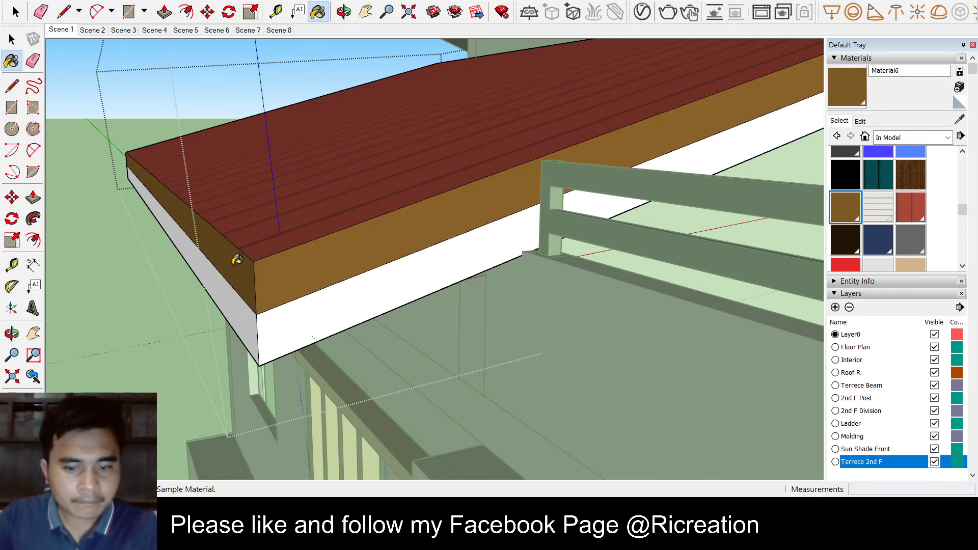
{"action": "scroll", "coordinate": [240, 264], "scroll_direction": "down", "scroll_amount": 3}
{"action": "mouse_move", "coordinate": [250, 278]}
{"action": "middle_mouse_down"}
{"action": "mouse_move", "coordinate": [256, 297]}
{"action": "mouse_move", "coordinate": [118, 231]}
{"action": "middle_mouse_up"}
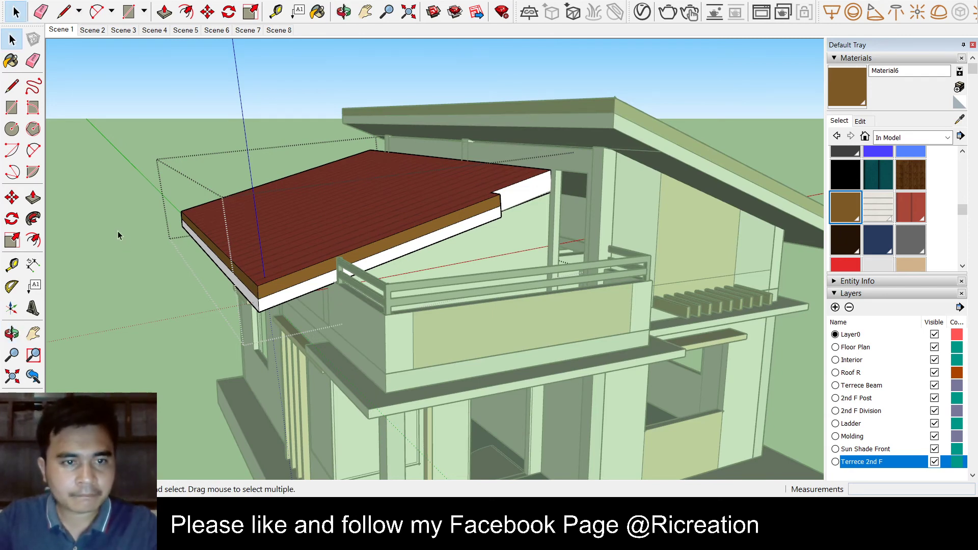
Step: Close the lower roof group, orbit to a frontal view, then switch from Scene 1 to Scene 2
{"action": "left_click", "coordinate": [117, 231]}
{"action": "mouse_move", "coordinate": [264, 248]}
{"action": "middle_mouse_down"}
{"action": "mouse_move", "coordinate": [417, 308]}
{"action": "mouse_move", "coordinate": [421, 282]}
{"action": "mouse_move", "coordinate": [512, 248]}
{"action": "middle_mouse_up"}
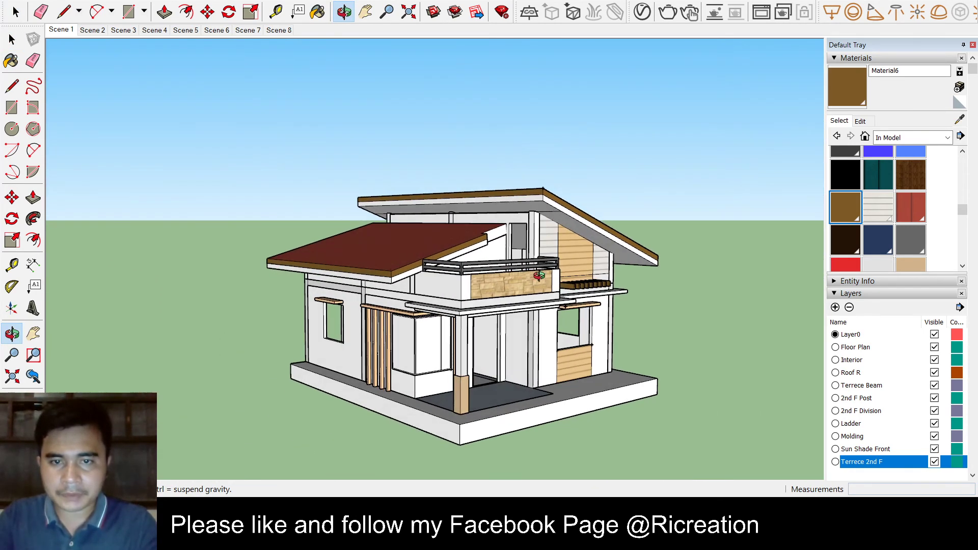
{"action": "scroll", "coordinate": [512, 248], "scroll_direction": "down", "scroll_amount": 2}
{"action": "left_click_drag", "start_coordinate": [512, 248], "coordinate": [476, 238]}
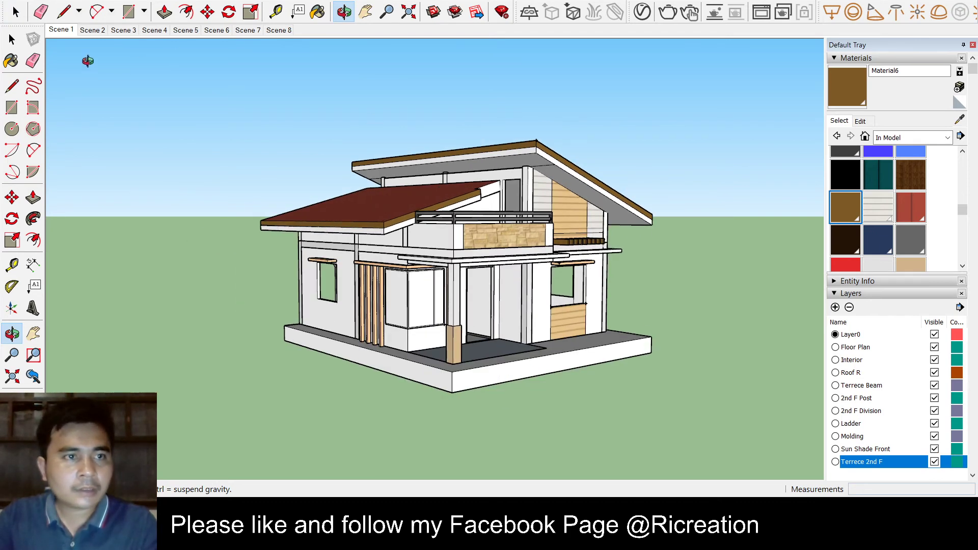
{"action": "left_click", "coordinate": [67, 31]}
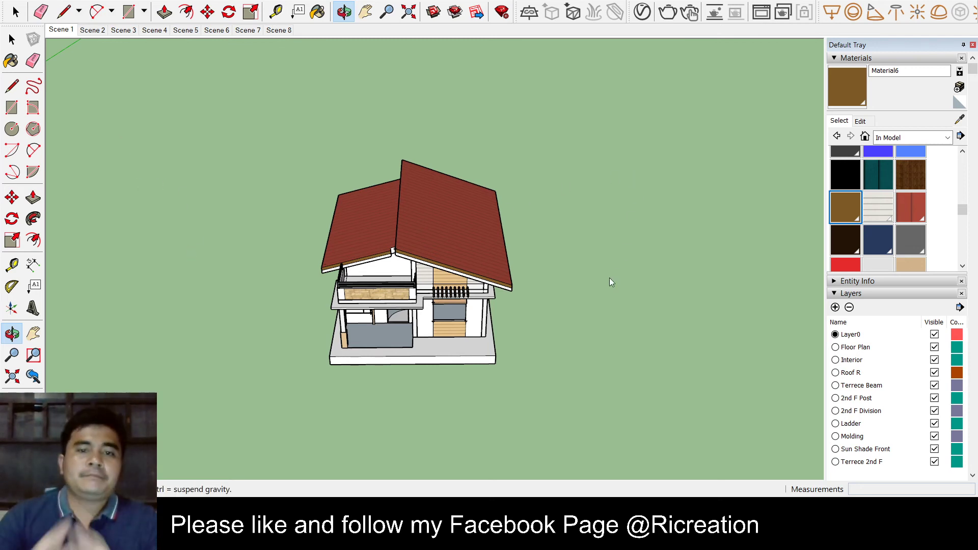
{"action": "key", "text": "Page_Down"}
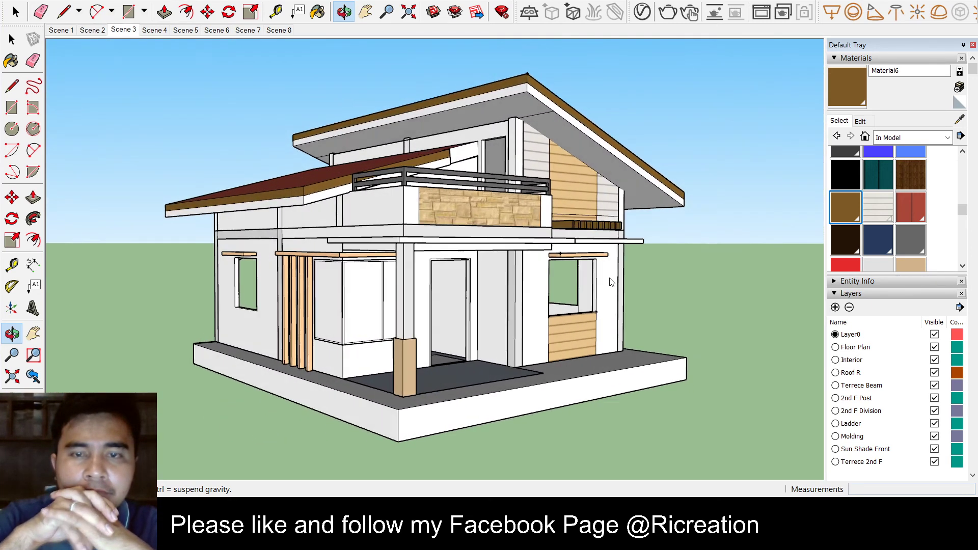
Step: Advance through the saved scenes to Scene 8 and zoom out slightly
{"action": "key", "text": "F6"}
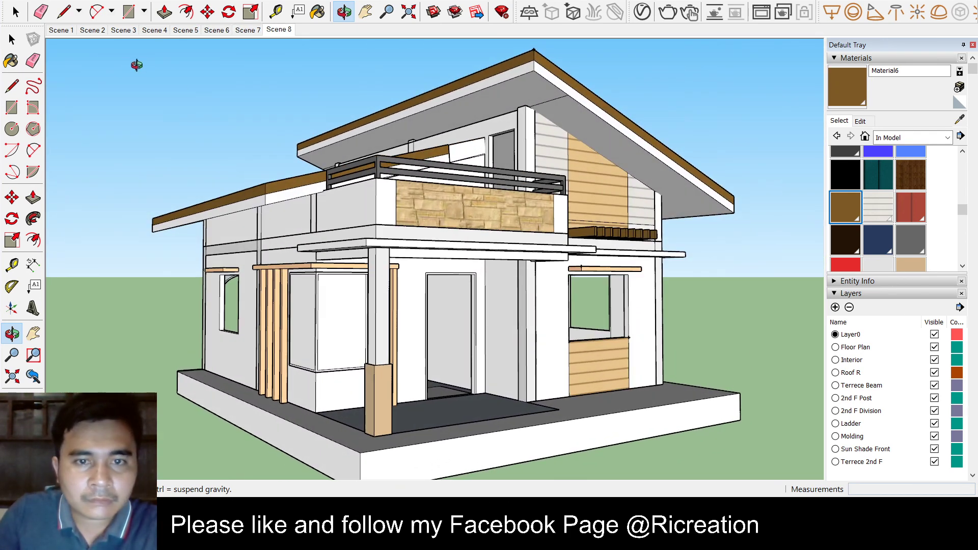
{"action": "scroll", "coordinate": [442, 251], "scroll_direction": "down", "scroll_amount": 2}
{"action": "scroll", "coordinate": [442, 251], "scroll_direction": "down", "scroll_amount": 1}
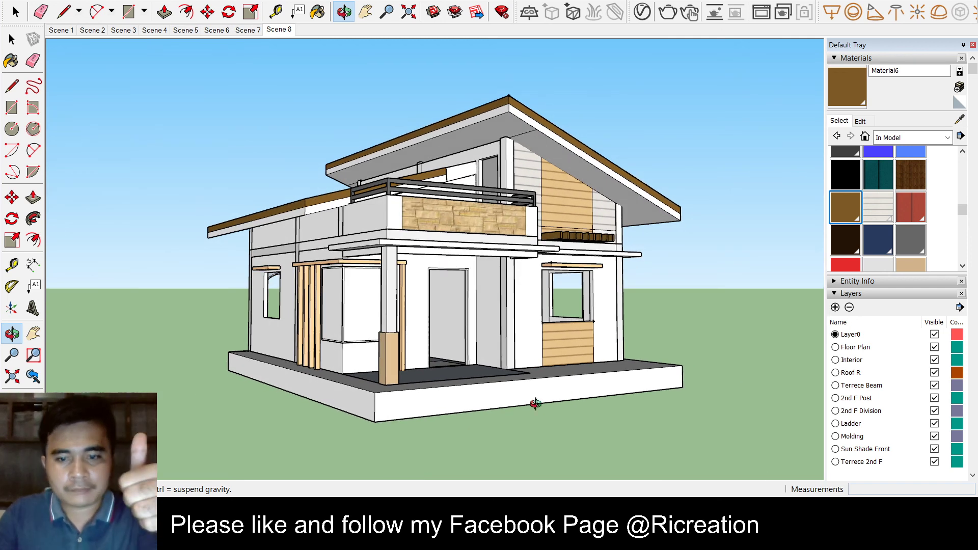